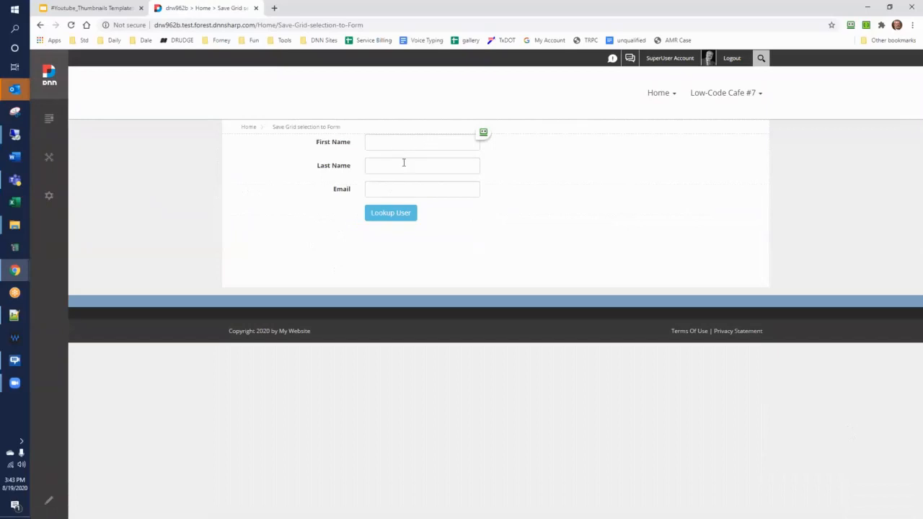
# Look up a user from the existing form and select the entry with UserID 2 to test the field filling.
pyautogui.click(393, 216)
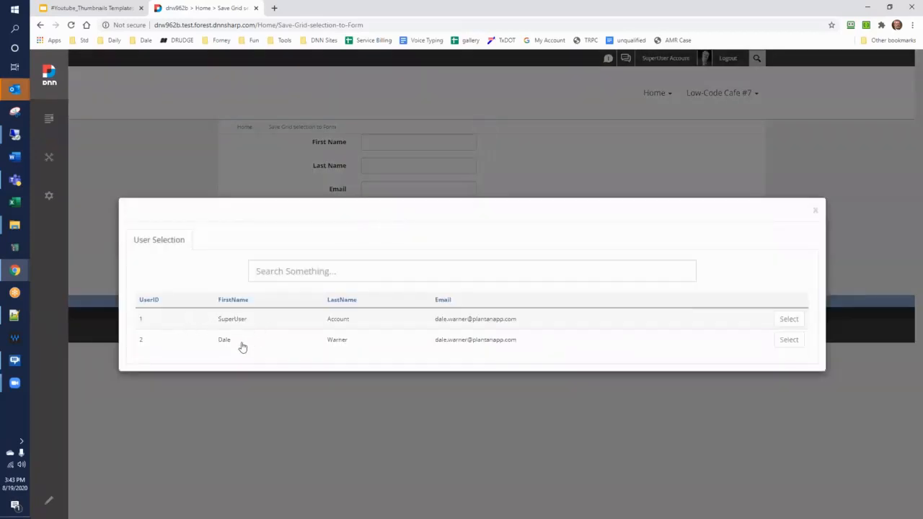
pyautogui.click(789, 343)
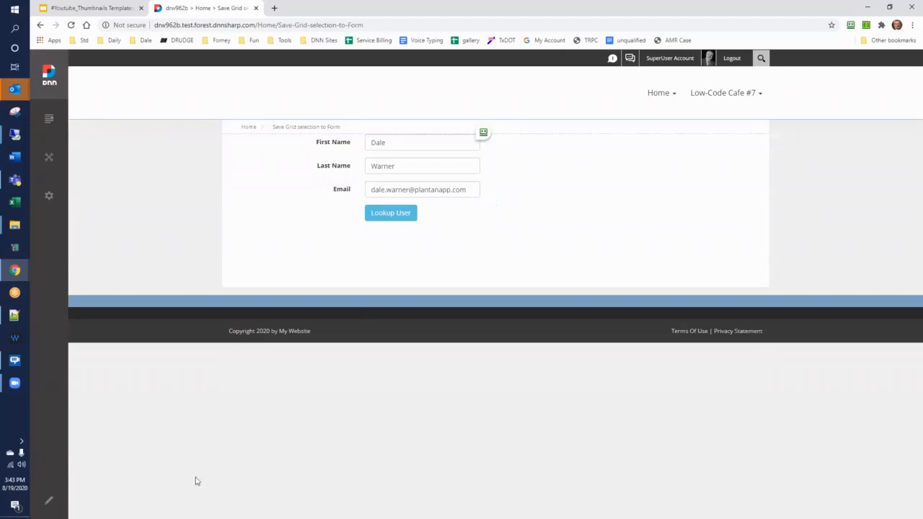
# Add a page named "From Scratch" under the "Save Grid selection to Form" page.
pyautogui.click(48, 501)
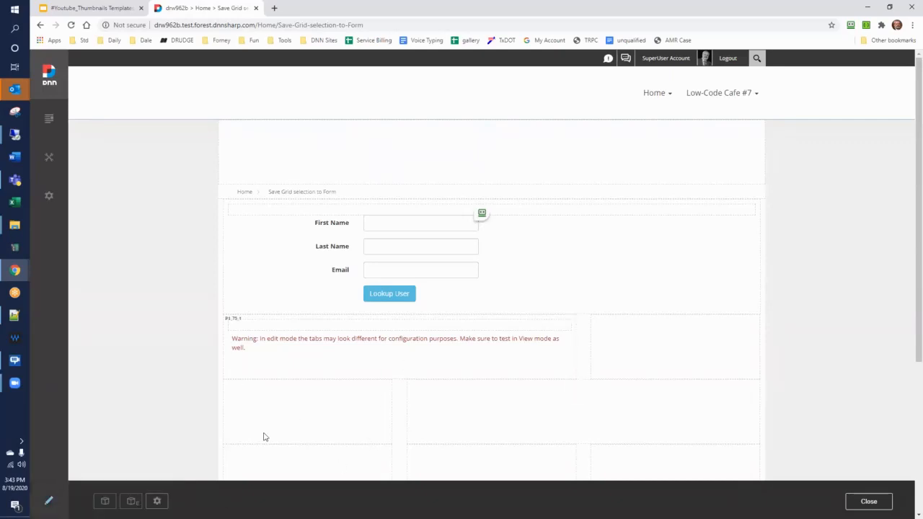
pyautogui.click(157, 501)
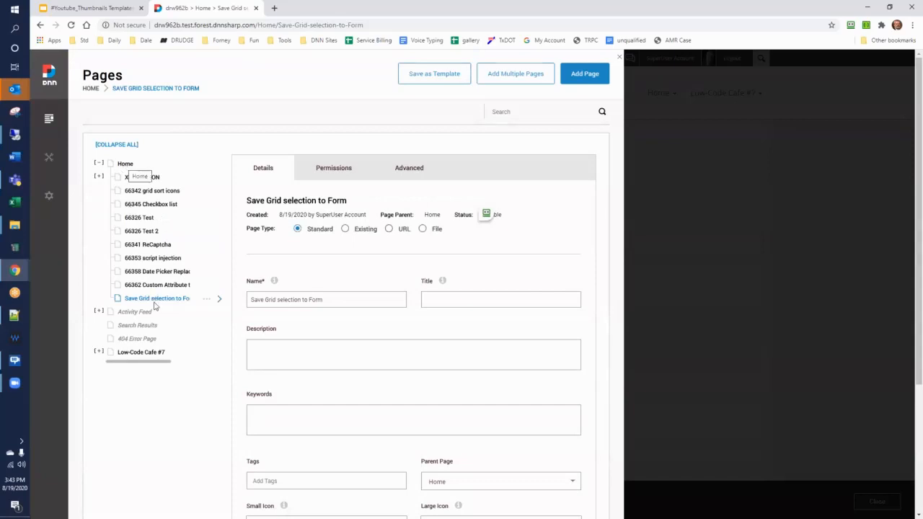
pyautogui.click(207, 300)
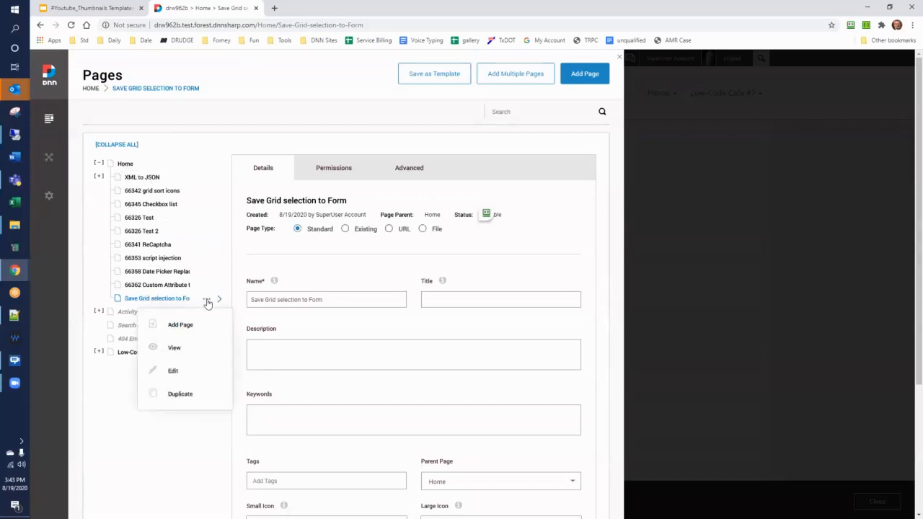
pyautogui.click(184, 325)
pyautogui.click(343, 289)
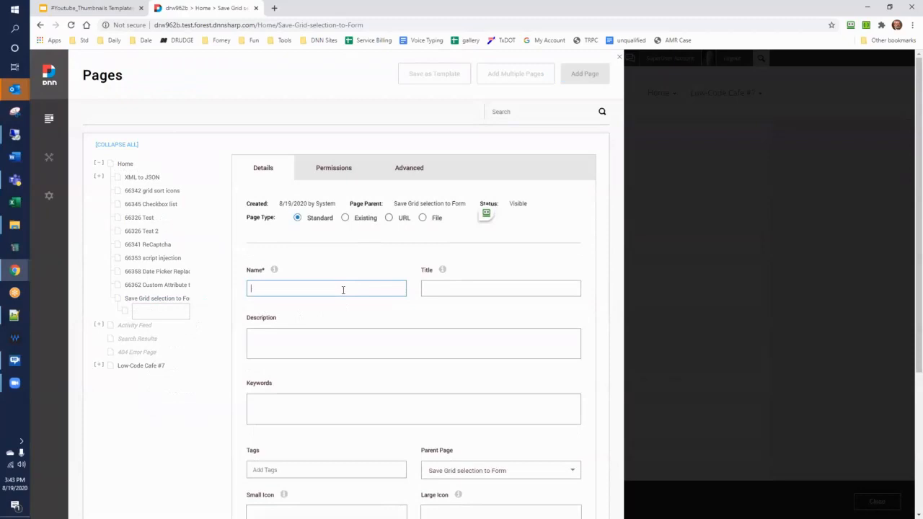
pyautogui.write('From Scratch')
pyautogui.scroll(-3, 343, 293)
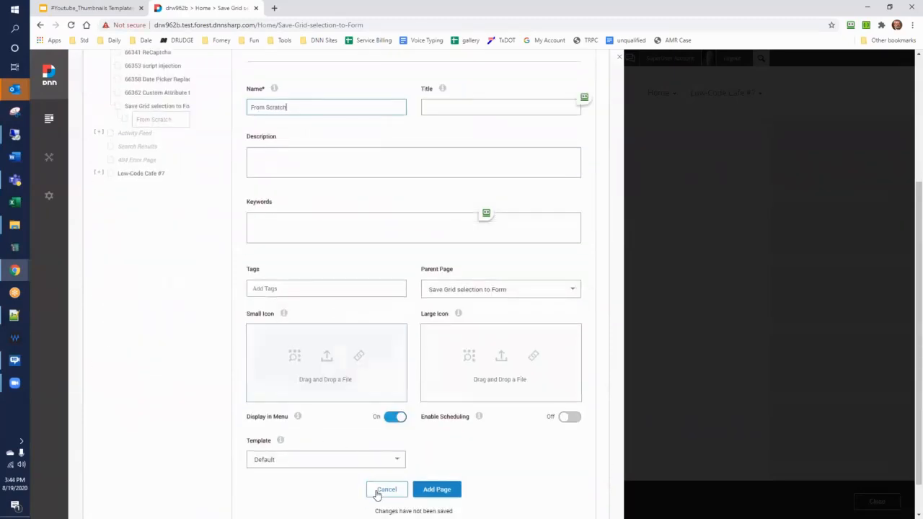
pyautogui.click(435, 491)
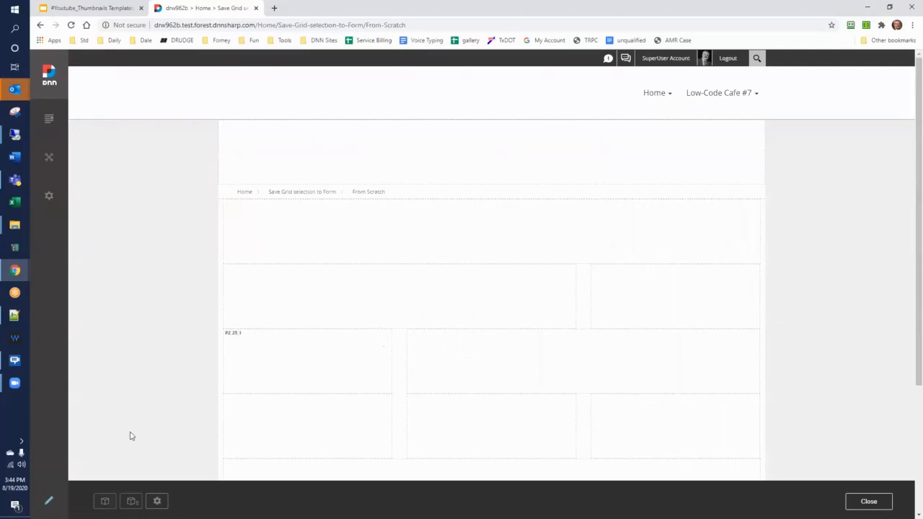
# Add an avt.ActionGrid module to the ContentPaneLower pane of the From Scratch page.
pyautogui.click(106, 502)
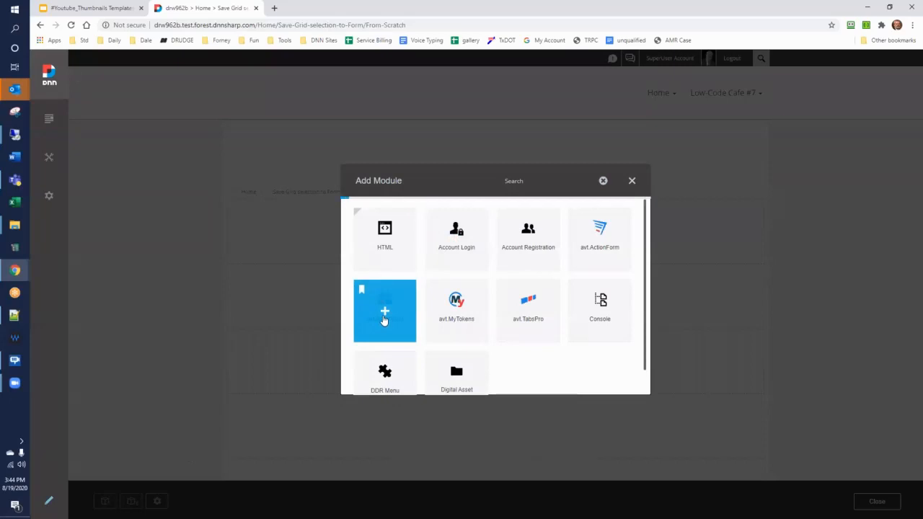
pyautogui.click(384, 321)
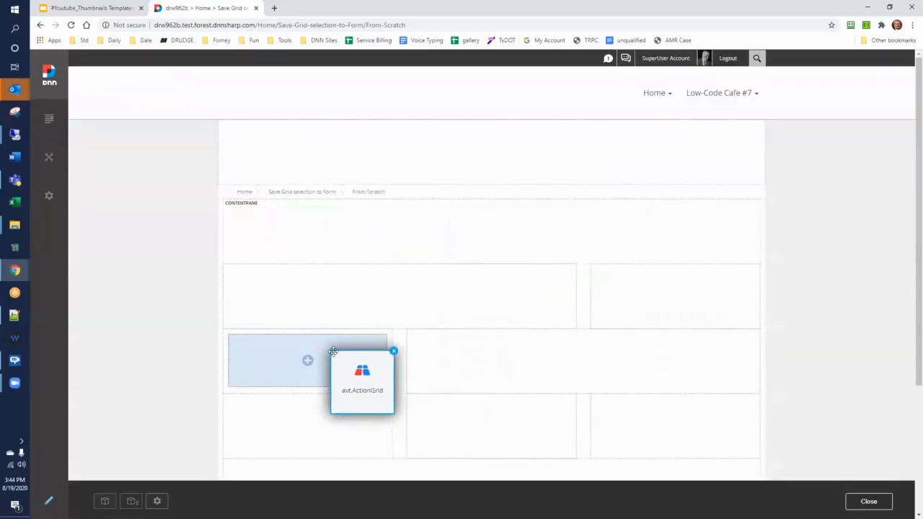
pyautogui.scroll(-3, 347, 404)
pyautogui.click(358, 299)
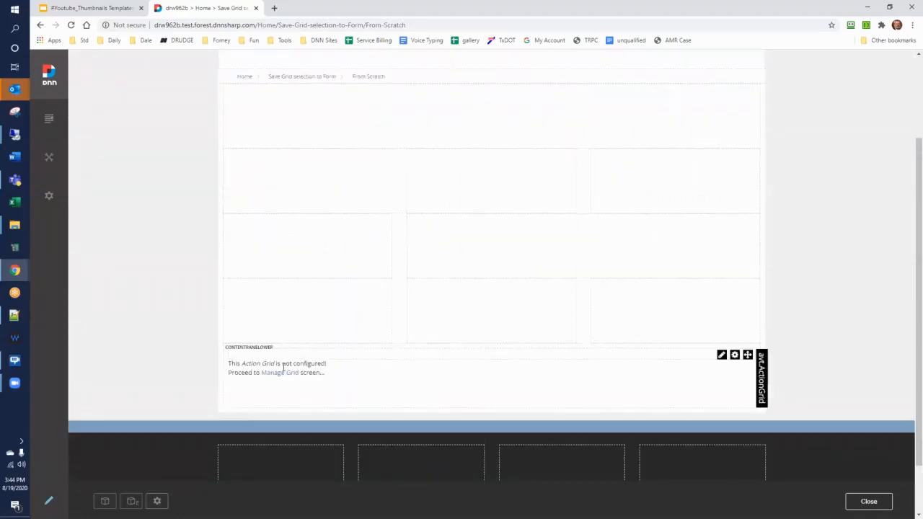
# Set the grid's Quick Start to From Database Table with entity name "Users" and the Users table.
pyautogui.click(281, 373)
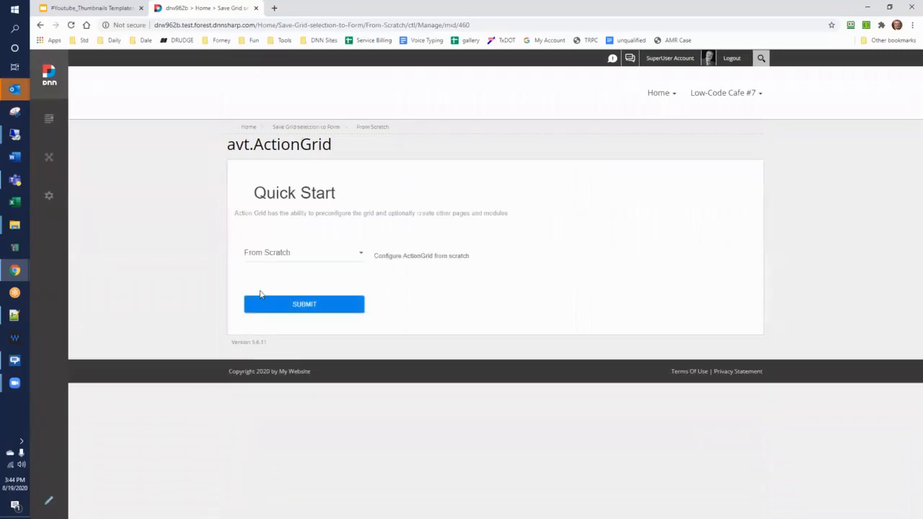
pyautogui.click(315, 254)
pyautogui.click(305, 277)
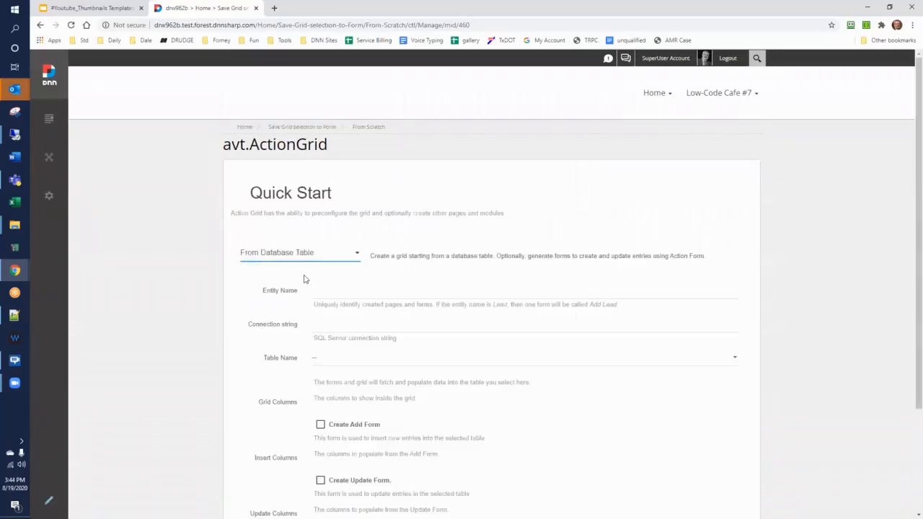
pyautogui.click(346, 292)
pyautogui.write('Users')
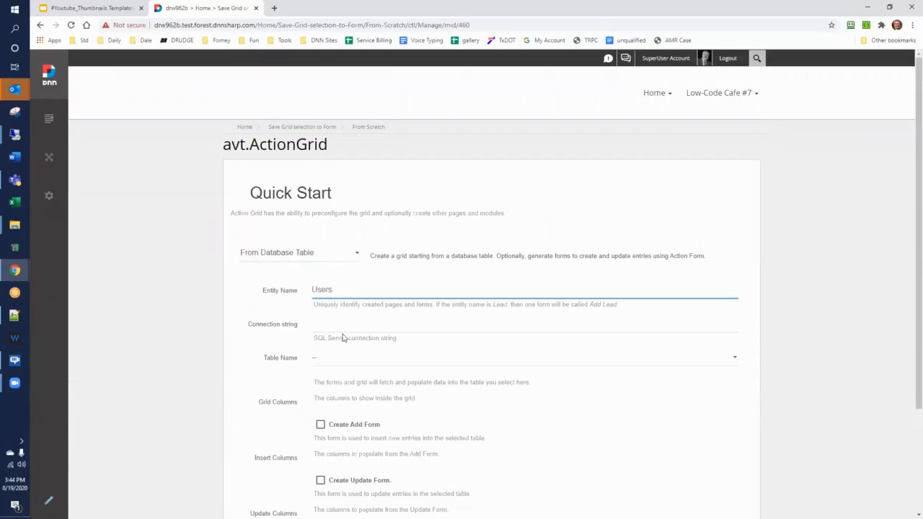
pyautogui.click(339, 363)
pyautogui.write('users')
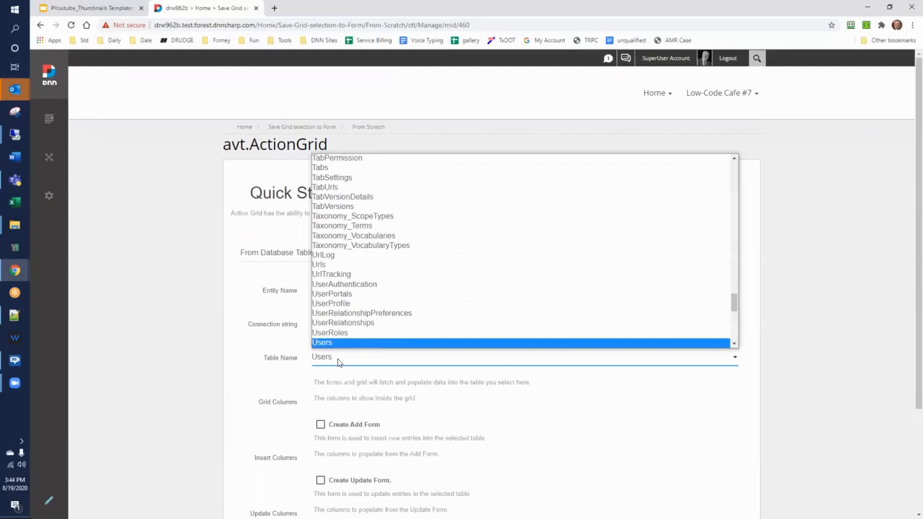
pyautogui.press('Return')
# Generate the grid with the UserID, FirstName, LastName and Email columns, save its data source and return to the page.
pyautogui.scroll(-3, 337, 332)
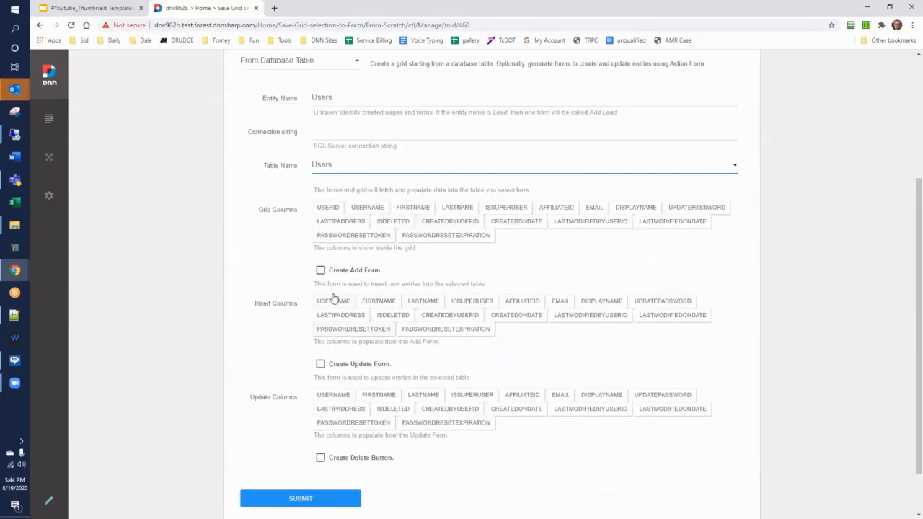
pyautogui.click(326, 208)
pyautogui.click(410, 208)
pyautogui.click(459, 209)
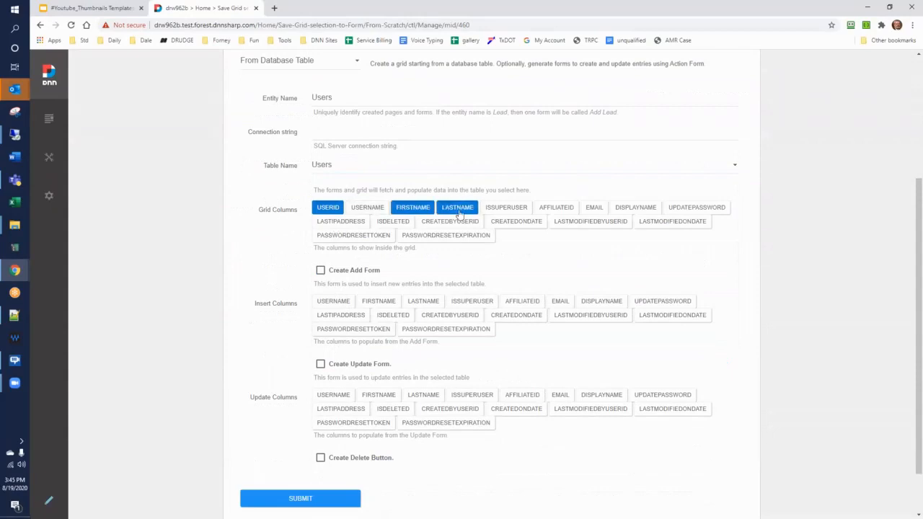
pyautogui.click(596, 209)
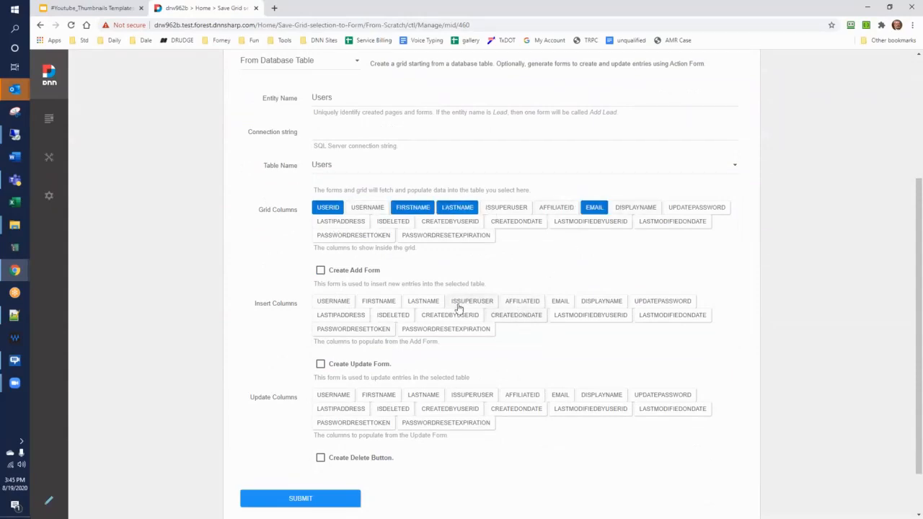
pyautogui.scroll(-2, 310, 358)
pyautogui.click(314, 441)
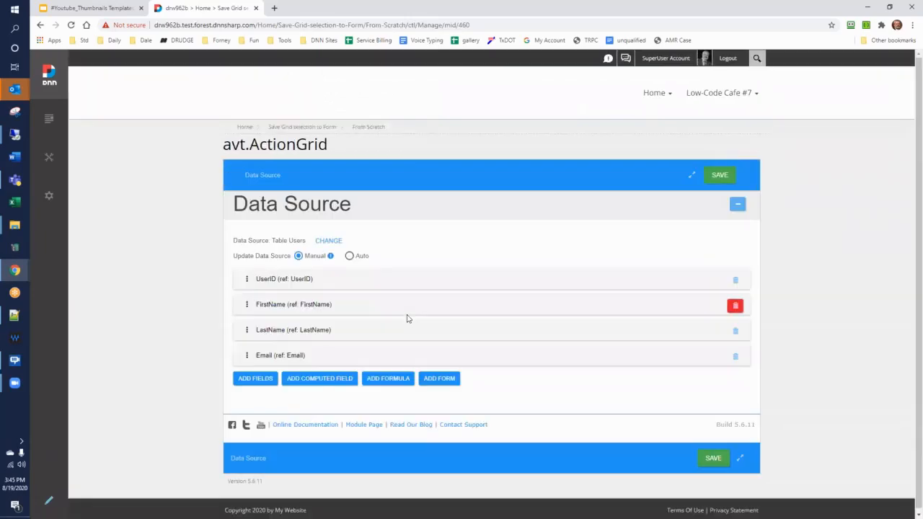
pyautogui.click(719, 174)
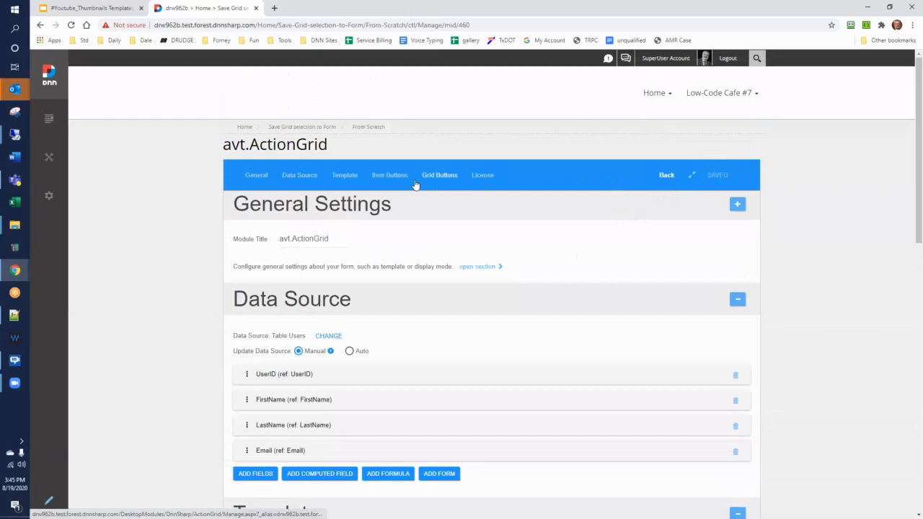
pyautogui.click(667, 176)
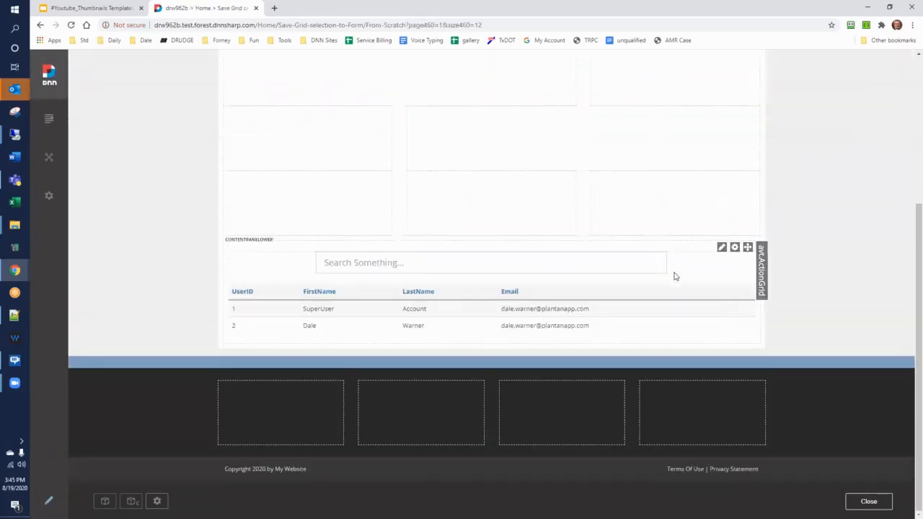
# Change the grid module's title to "User Selection Grid".
pyautogui.click(735, 248)
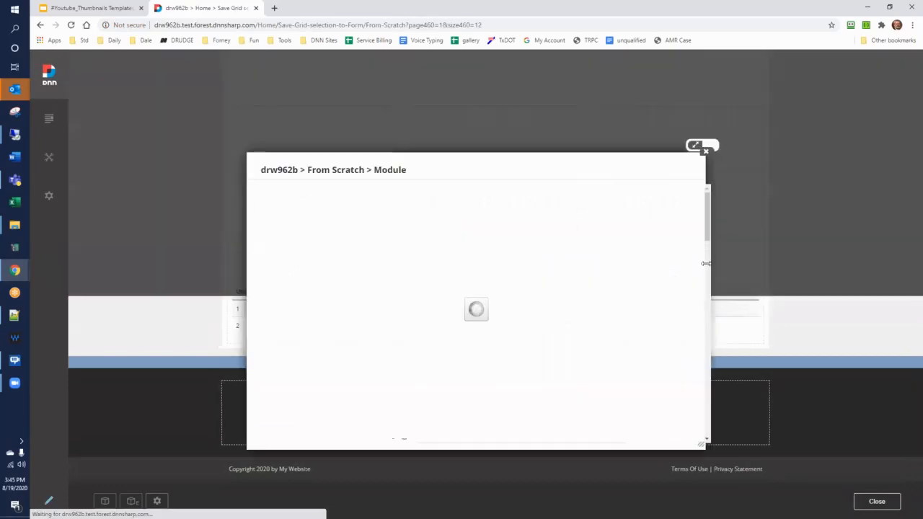
pyautogui.moveTo(503, 315); pyautogui.dragTo(389, 316)
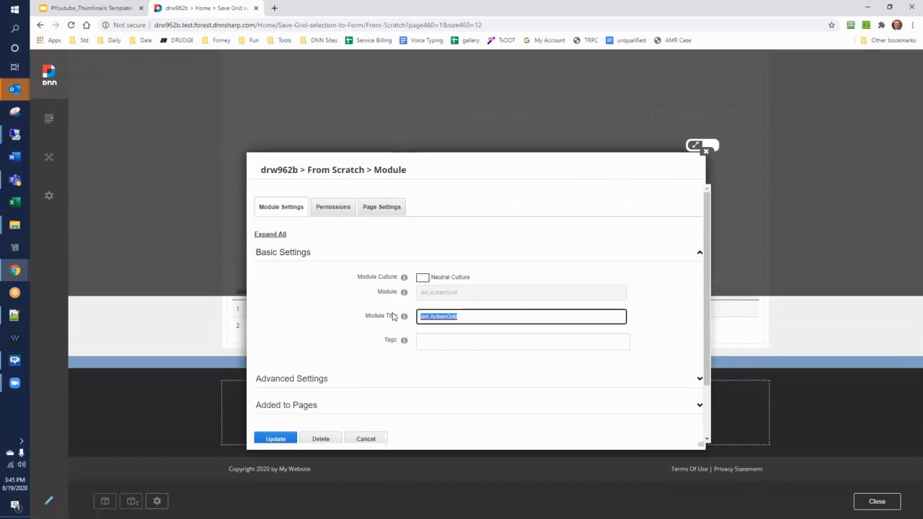
pyautogui.write('User Sele')
pyautogui.click(273, 439)
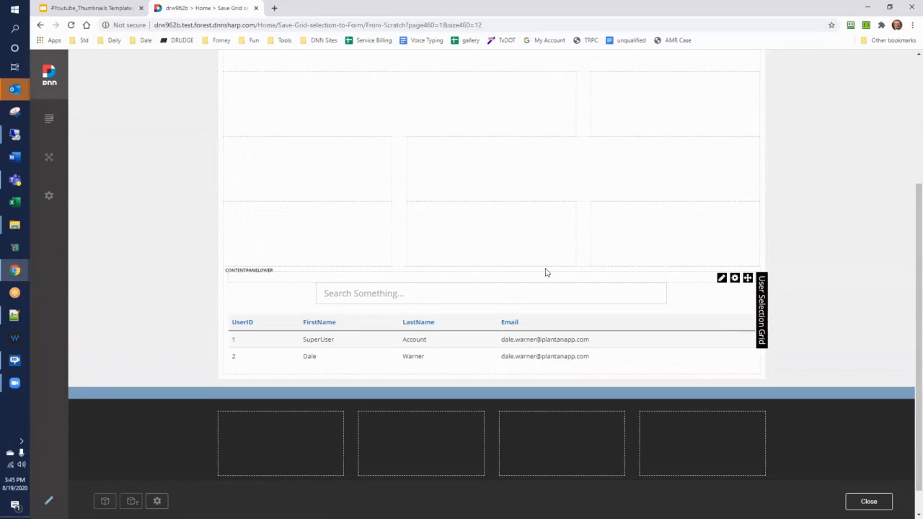
# Add an avt.ActionForm module to the ContentPane and initialize it from the Contact Form template.
pyautogui.scroll(3, 546, 277)
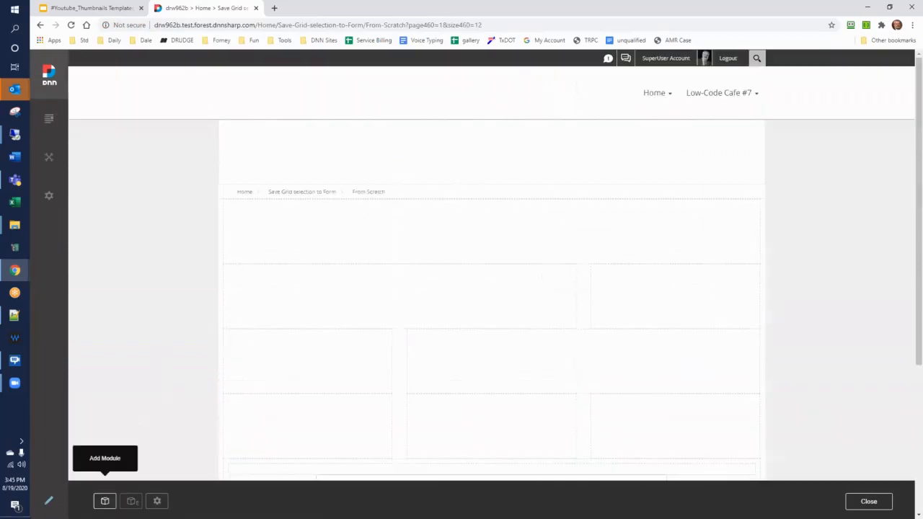
pyautogui.click(104, 501)
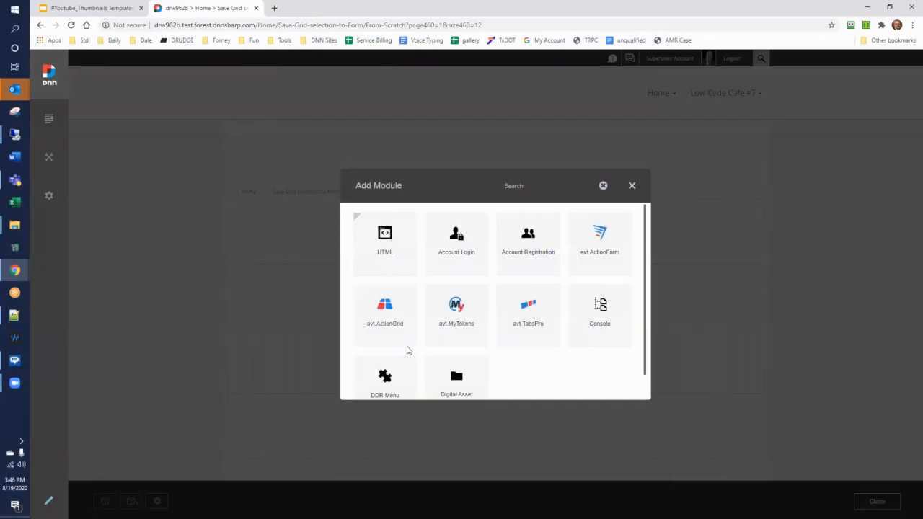
pyautogui.moveTo(603, 241); pyautogui.dragTo(479, 222)
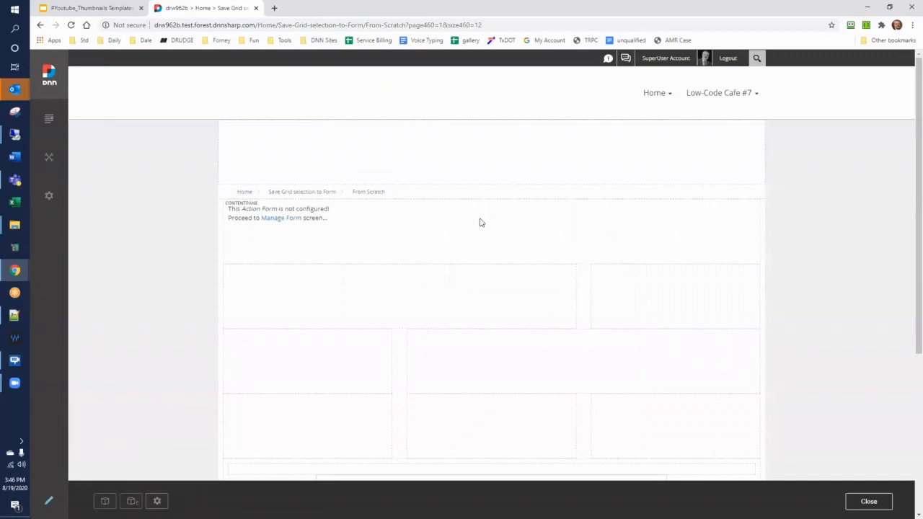
pyautogui.click(267, 229)
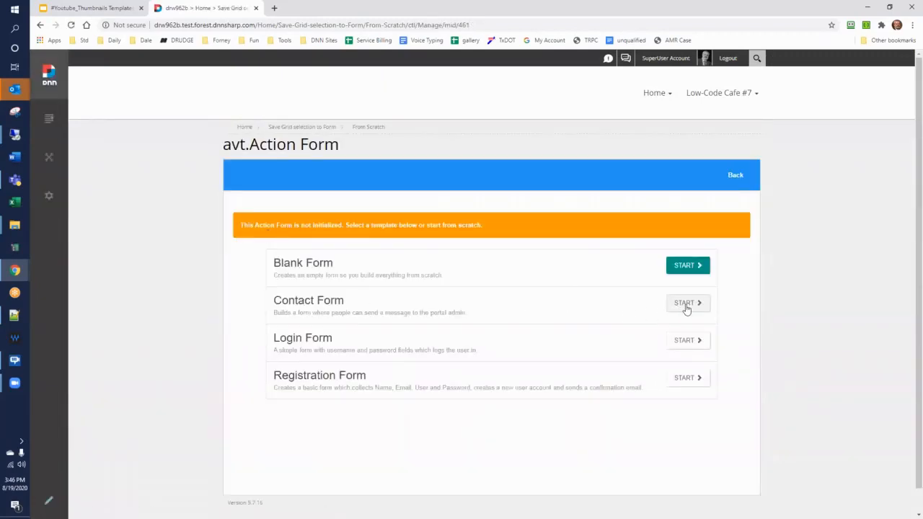
pyautogui.click(687, 306)
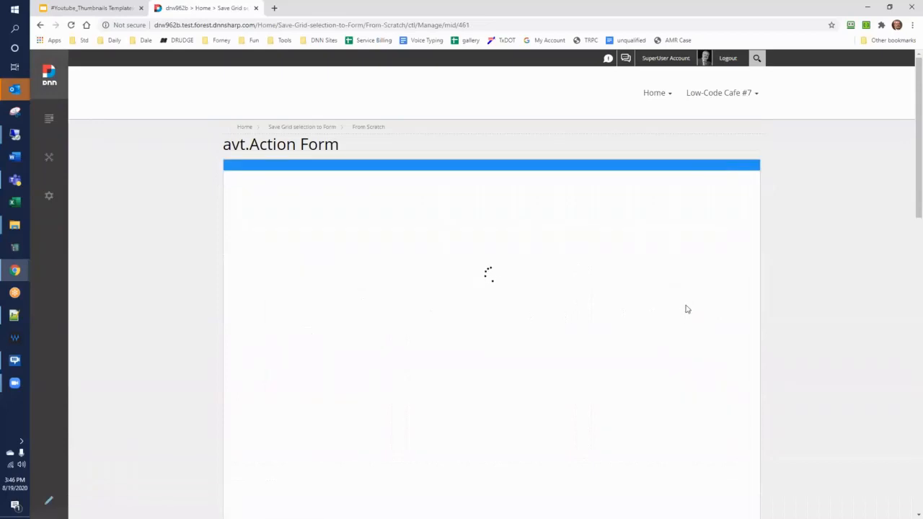
# Delete the form's Subject, Message and LoadingBar fields and the SendNow button, save the form and return to the page.
pyautogui.scroll(-3, 678, 296)
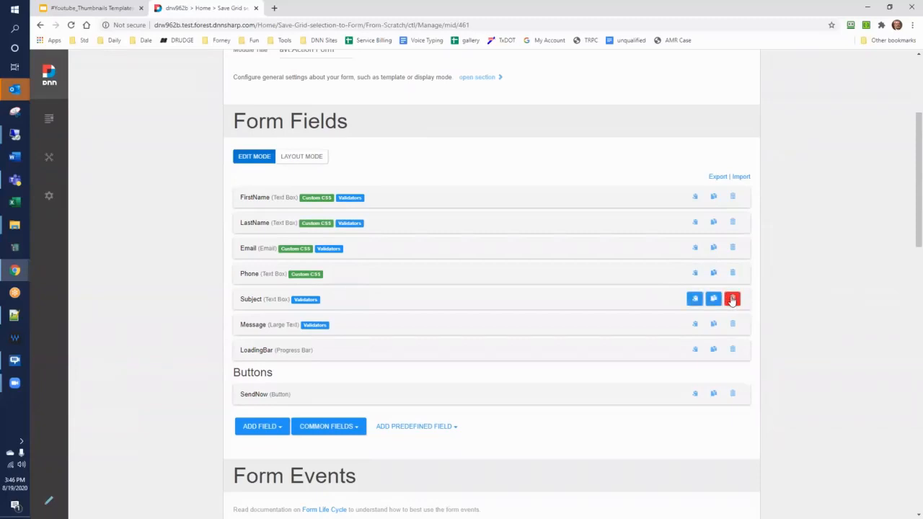
pyautogui.click(732, 299)
pyautogui.click(732, 325)
pyautogui.click(732, 350)
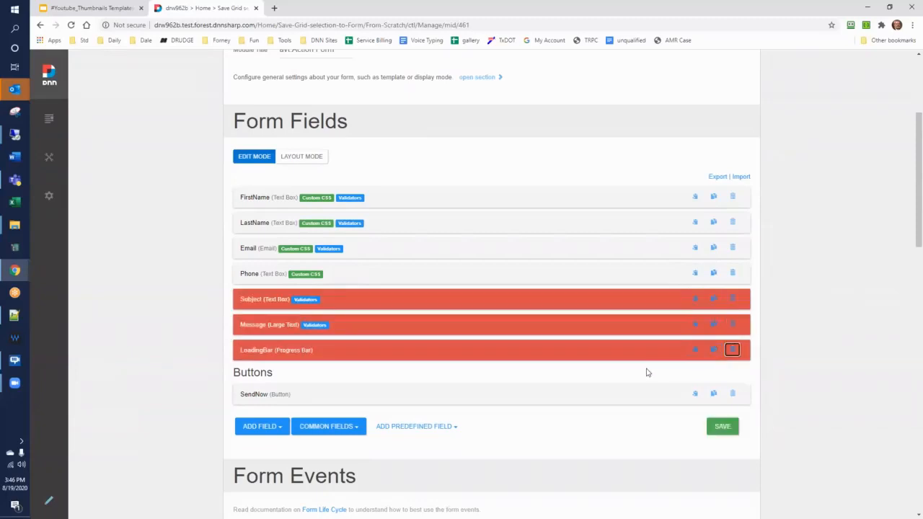
pyautogui.click(732, 394)
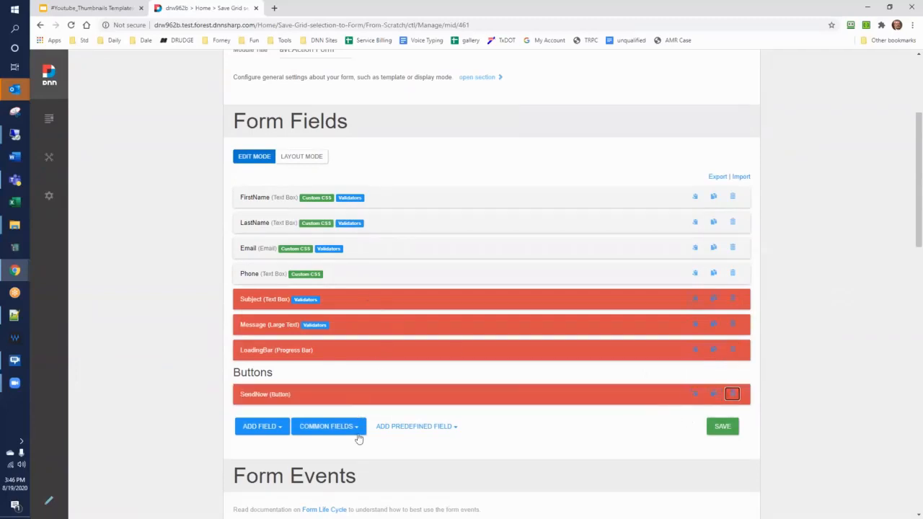
pyautogui.click(720, 427)
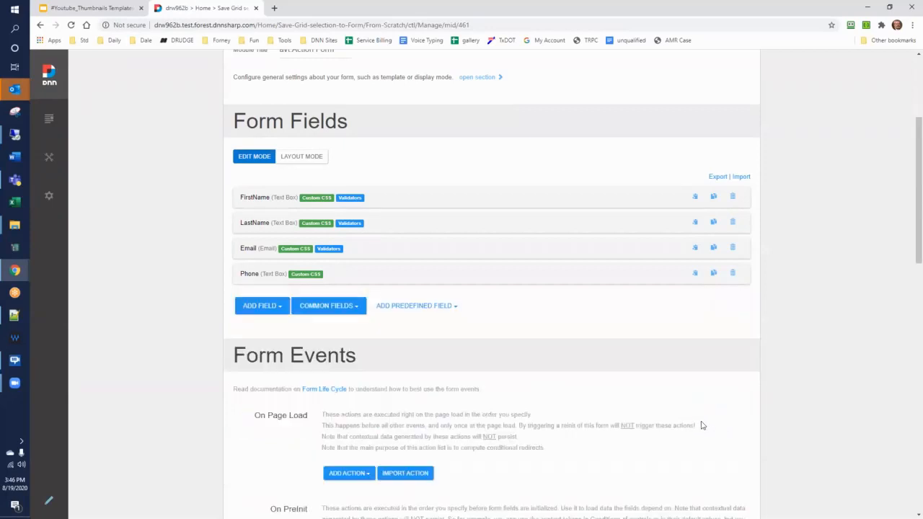
pyautogui.scroll(1, 693, 416)
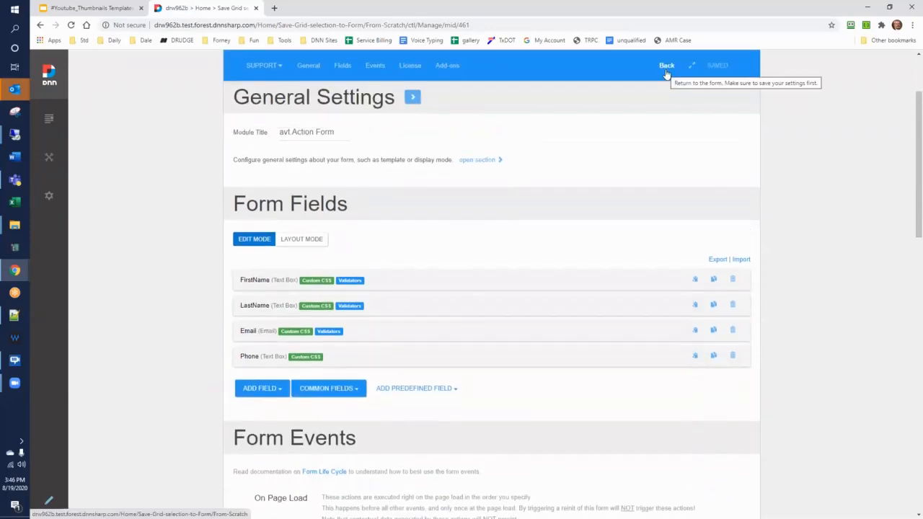
pyautogui.click(665, 66)
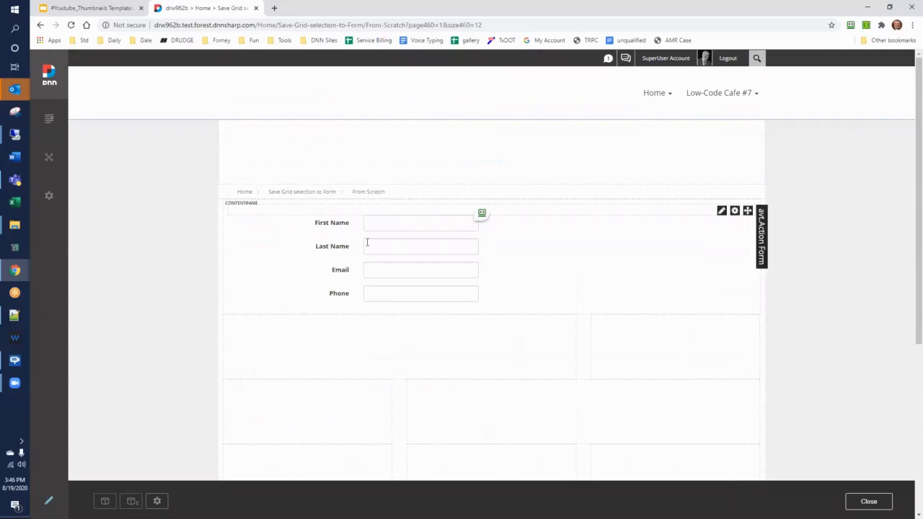
# Open the form's full-screen settings in a new browser tab, set its module title to "Order Entry Form" and save.
pyautogui.moveTo(721, 211)
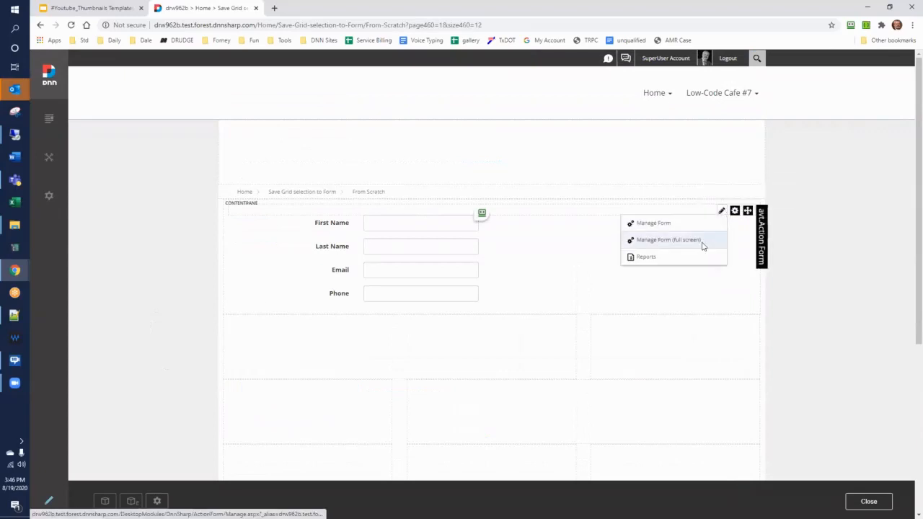
pyautogui.rightClick(703, 242)
pyautogui.click(731, 250)
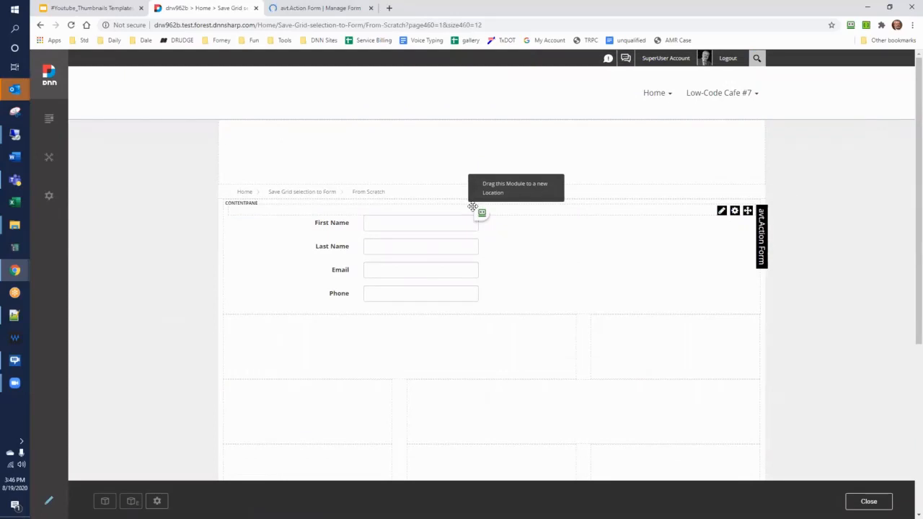
pyautogui.hotkey('ctrl', 'Tab')
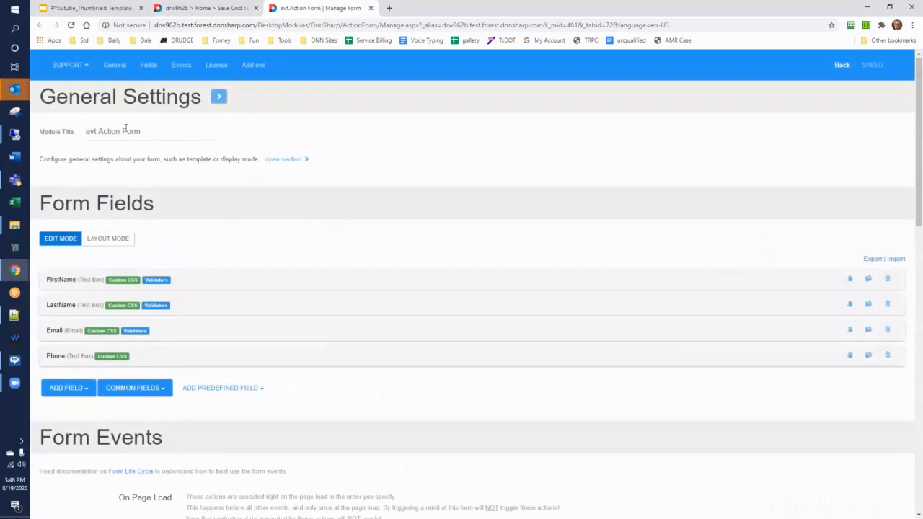
pyautogui.moveTo(144, 131); pyautogui.dragTo(92, 129)
pyautogui.press('End')
pyautogui.hotkey('shift', 'Home')
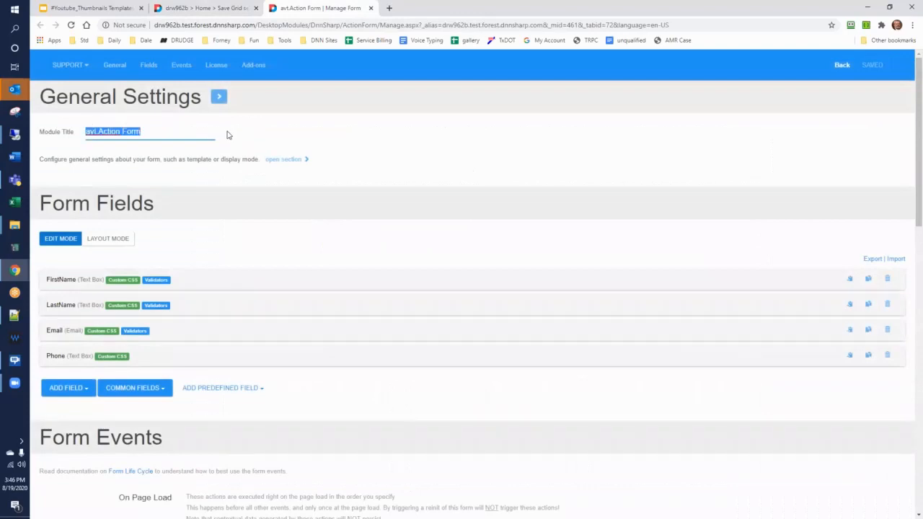
pyautogui.write('Of')
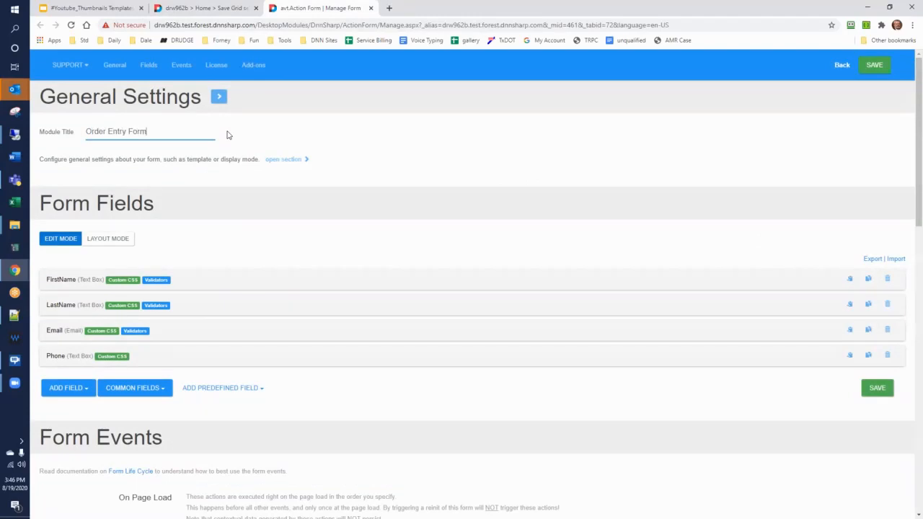
pyautogui.click(874, 65)
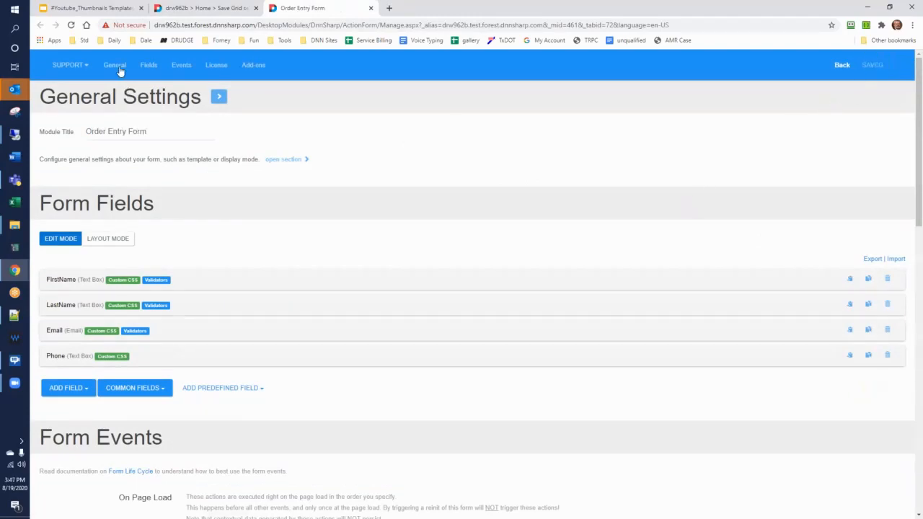
# Return to the From Scratch page and add an avt.TabsPro module to the wide P2_75_2 pane below the form.
pyautogui.click(190, 7)
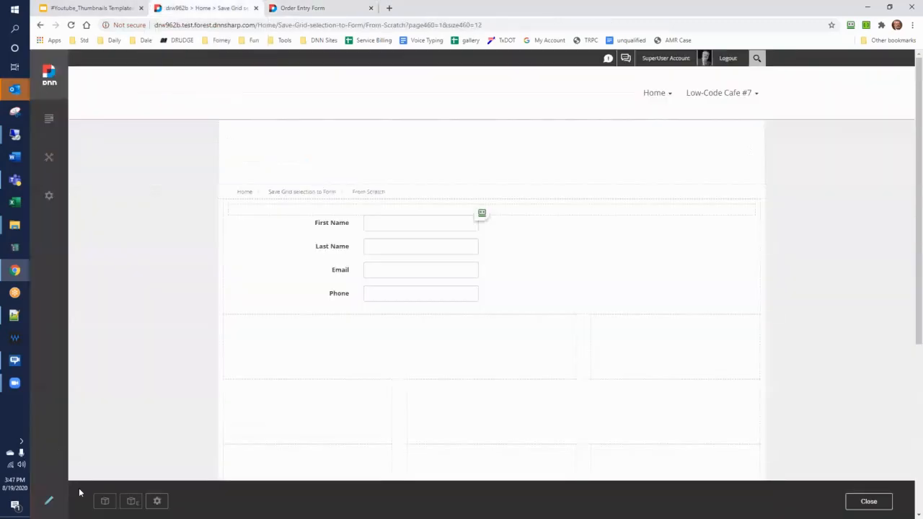
pyautogui.click(104, 500)
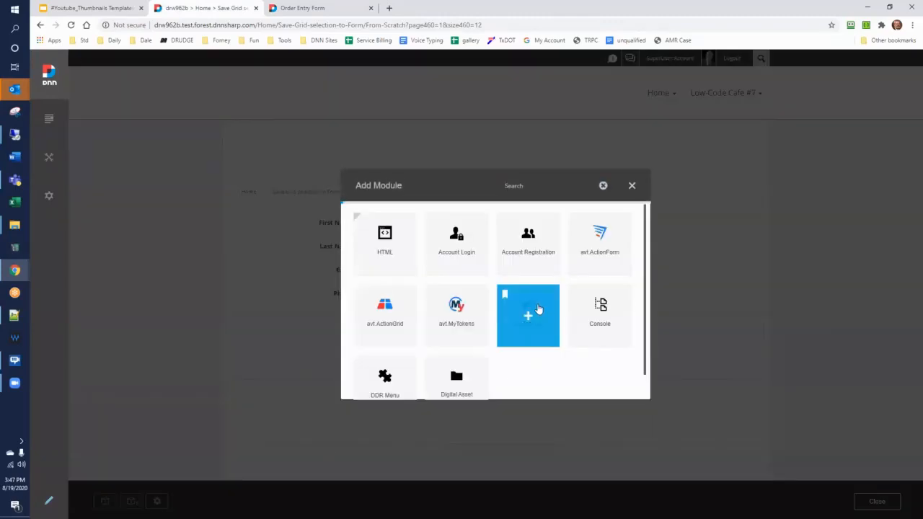
pyautogui.moveTo(537, 309); pyautogui.dragTo(483, 339)
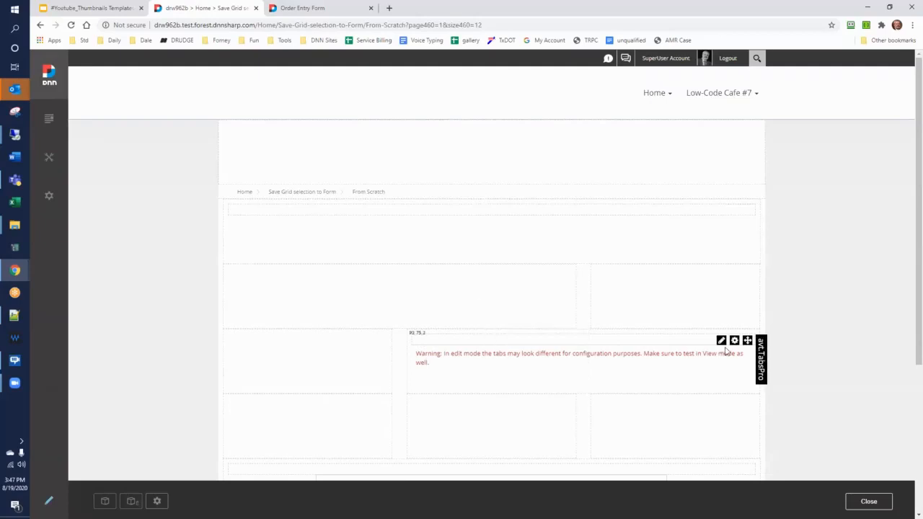
# Change the TabsPro module's title to "User Selection Tabs" and update its settings.
pyautogui.moveTo(734, 345)
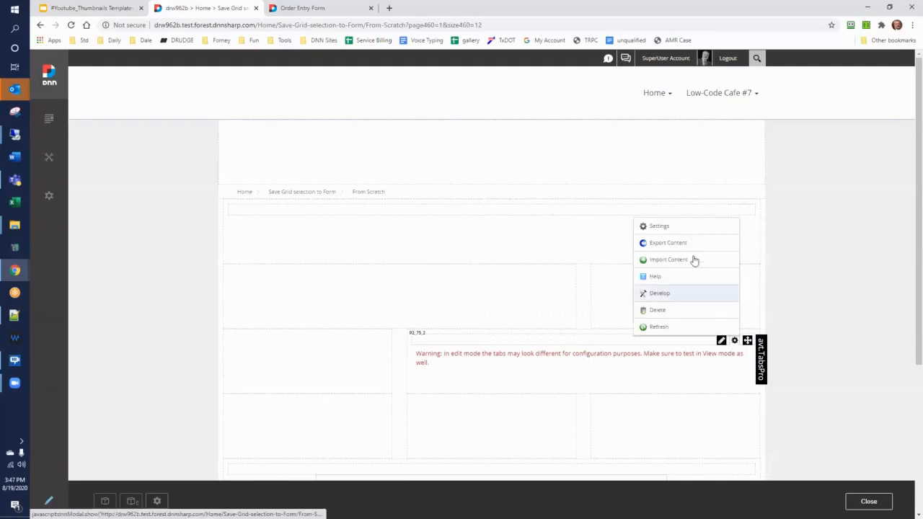
pyautogui.click(685, 228)
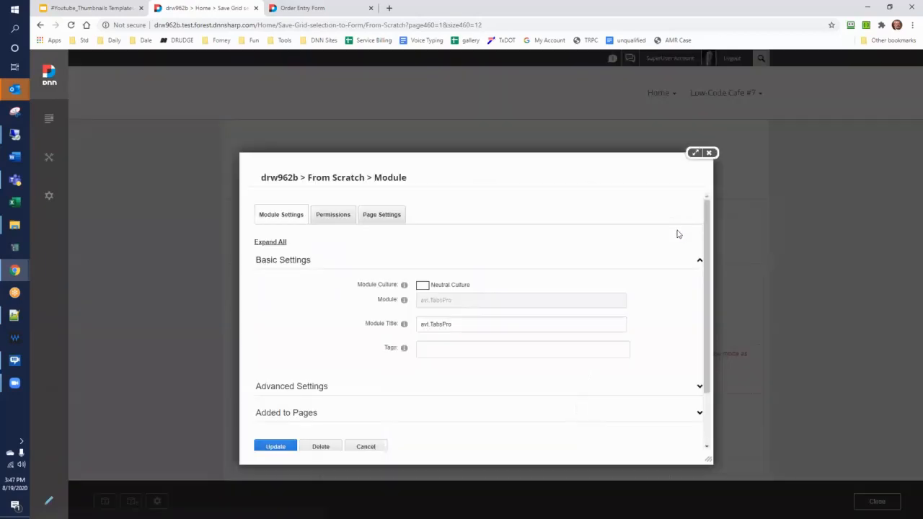
pyautogui.tripleClick(468, 322)
pyautogui.write('User Selection Tabs')
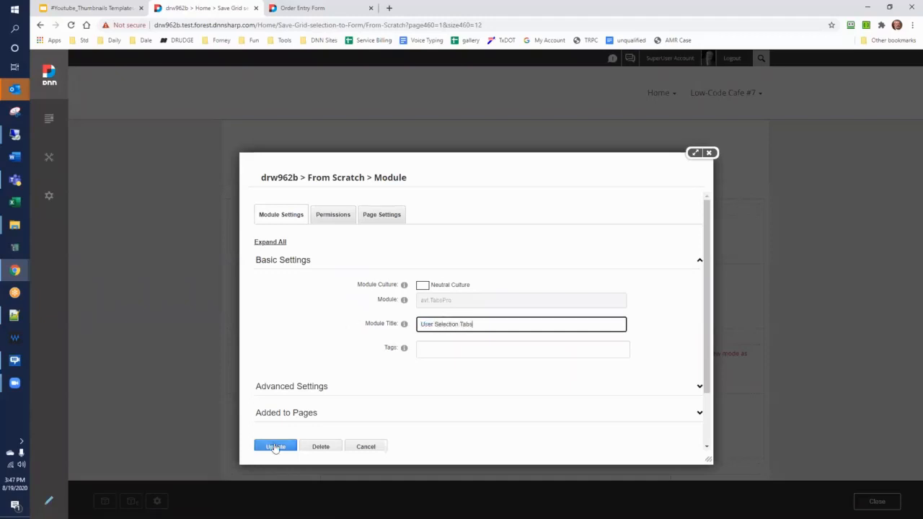
pyautogui.click(274, 443)
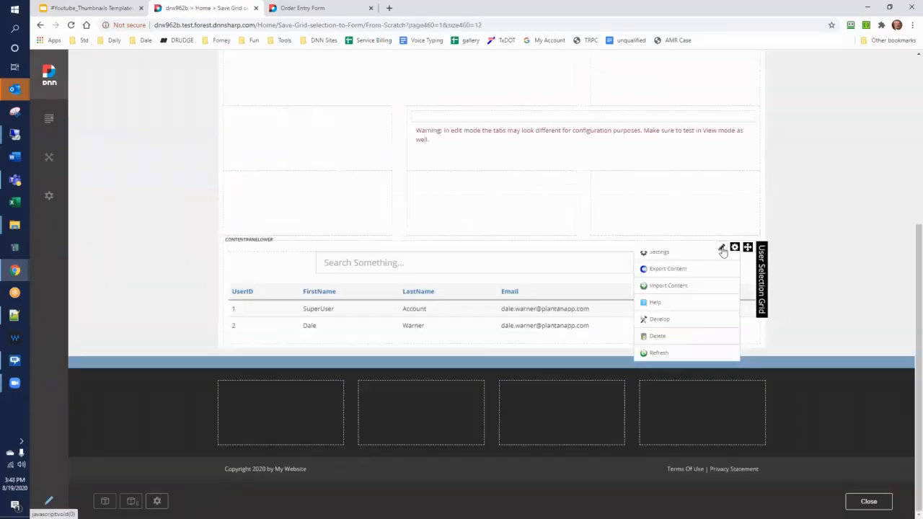
# Open the full-screen management pages of User Selection Grid and User Selection Tabs in separate browser tabs.
pyautogui.moveTo(722, 248)
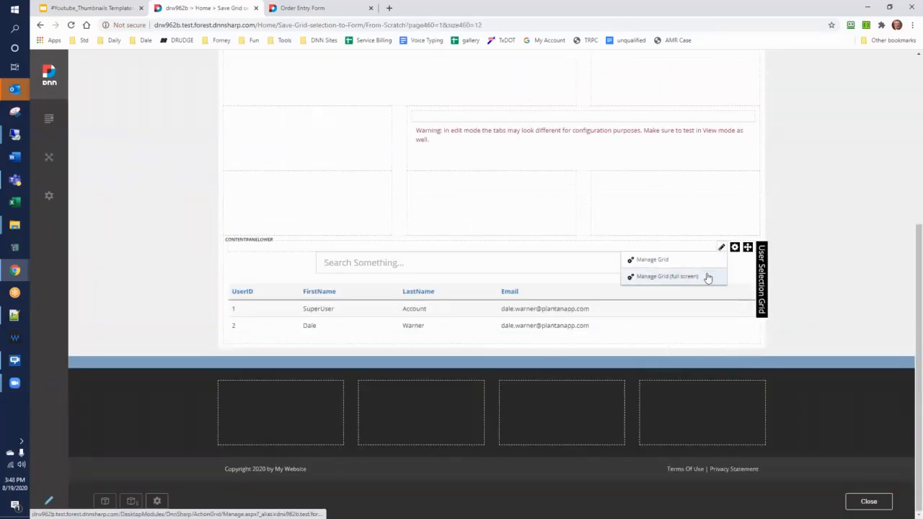
pyautogui.rightClick(707, 278)
pyautogui.click(736, 282)
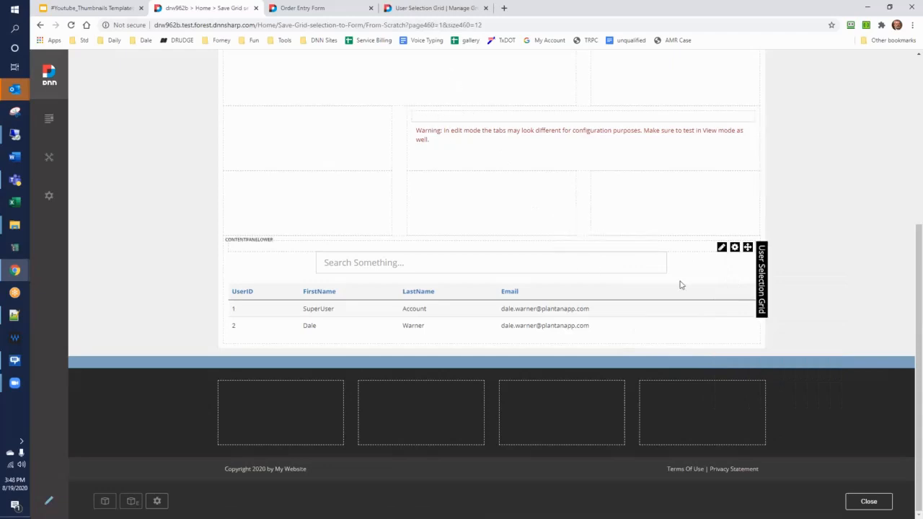
pyautogui.scroll(1, 678, 282)
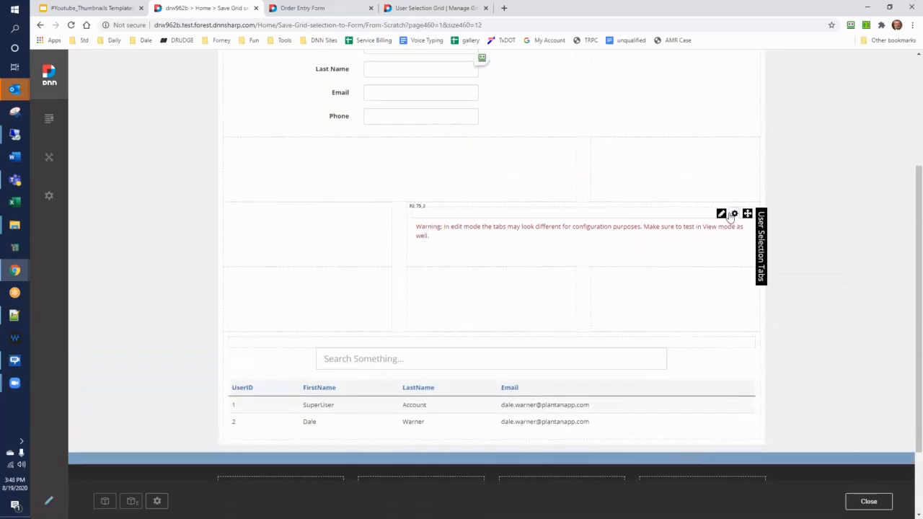
pyautogui.moveTo(722, 215)
pyautogui.rightClick(700, 243)
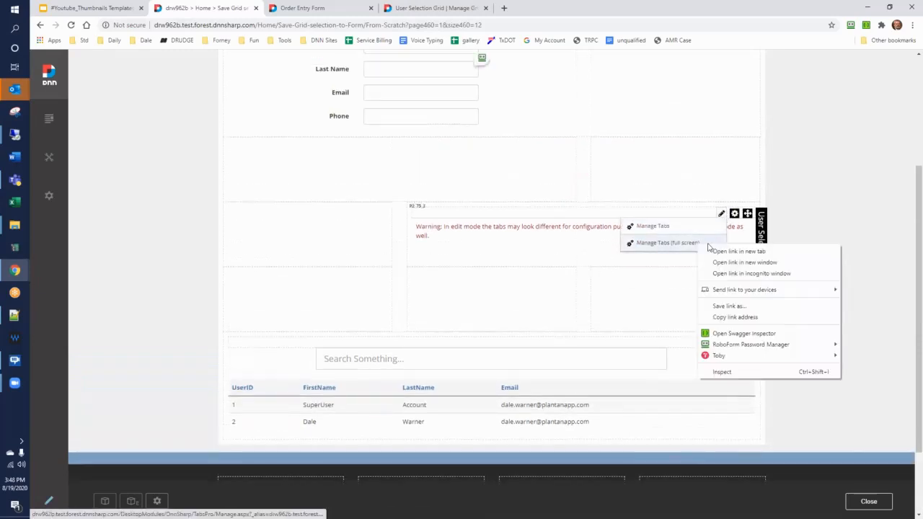
pyautogui.click(728, 252)
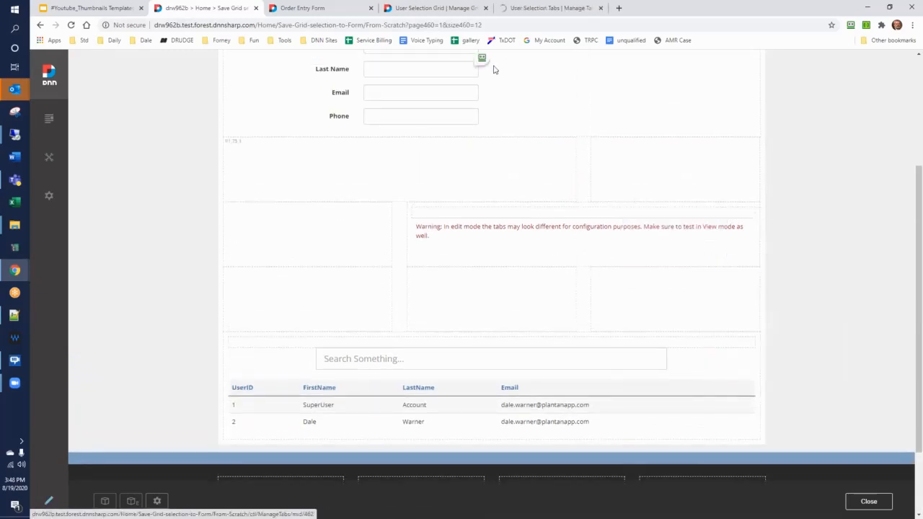
# Turn on the Open as modal option in the settings of User Selection Tabs.
pyautogui.click(548, 8)
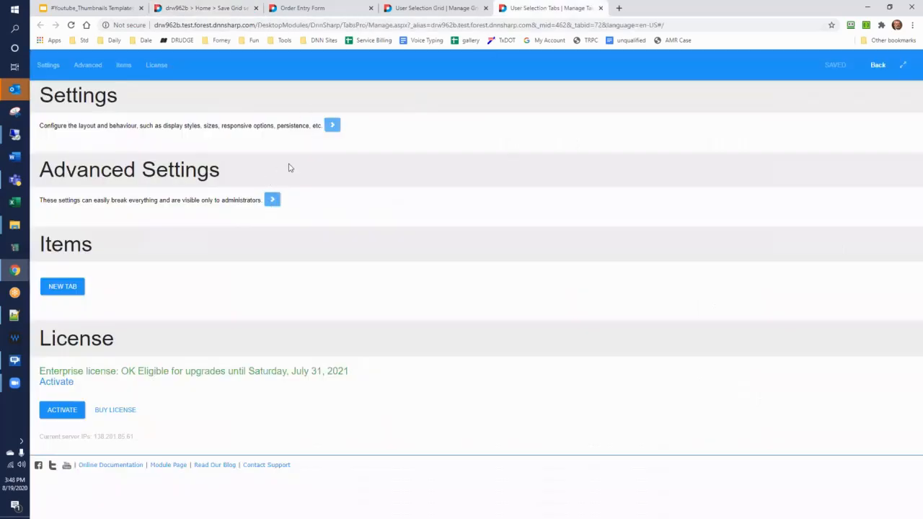
pyautogui.click(334, 125)
pyautogui.scroll(-2, 211, 303)
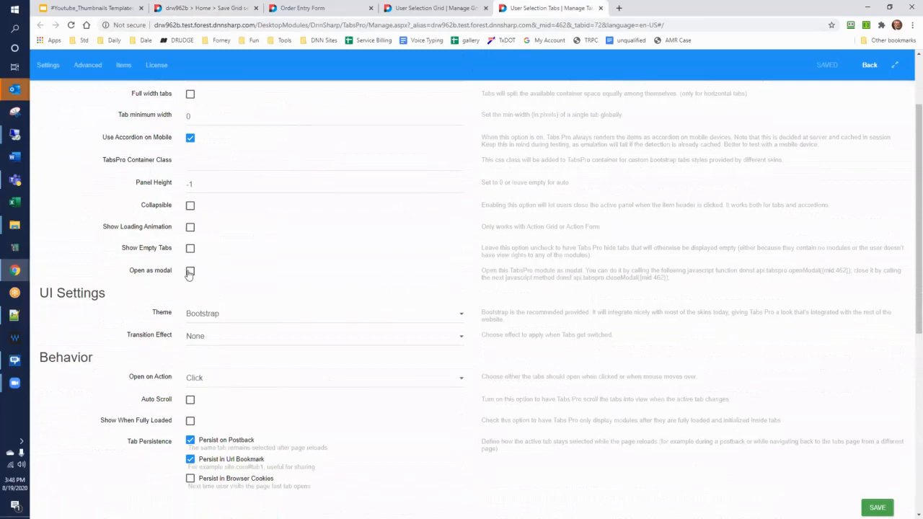
pyautogui.click(190, 272)
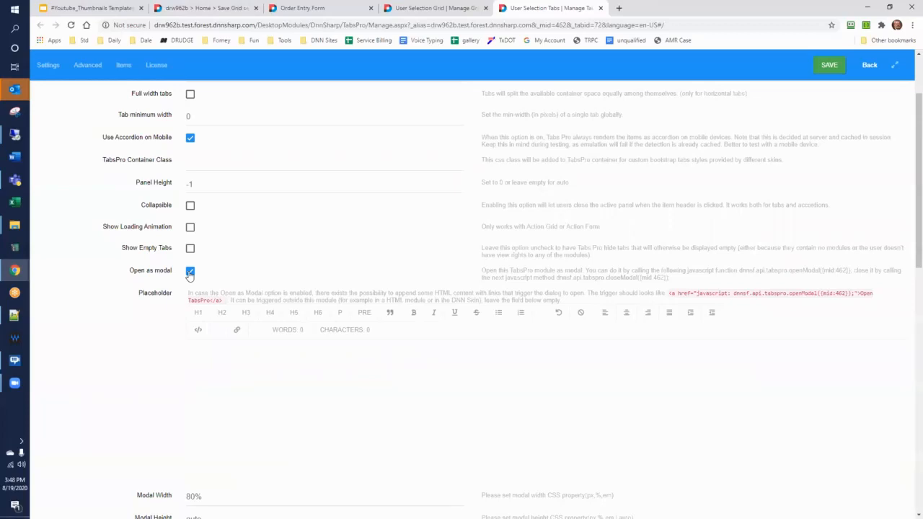
# Create a tab item titled "User Selection" that shows the User Selection Grid module, and save the tabs configuration.
pyautogui.scroll(-3, 190, 272)
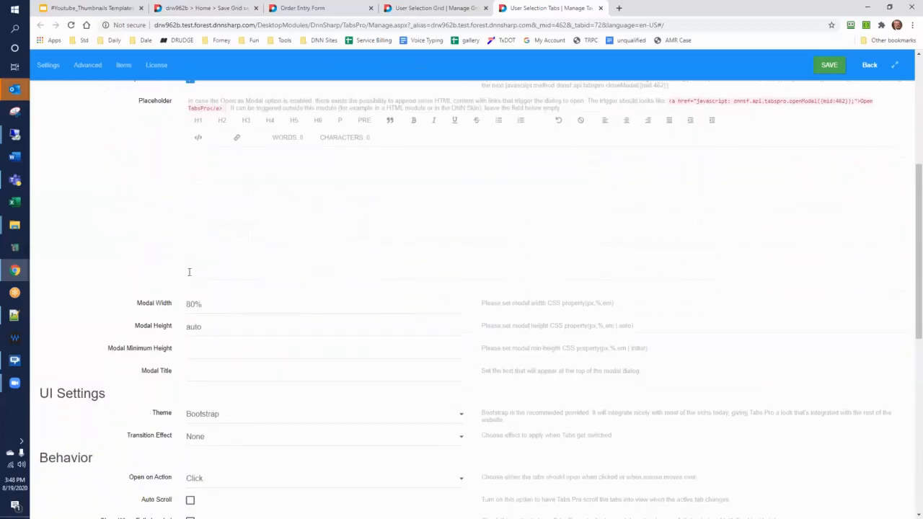
pyautogui.scroll(-5, 189, 272)
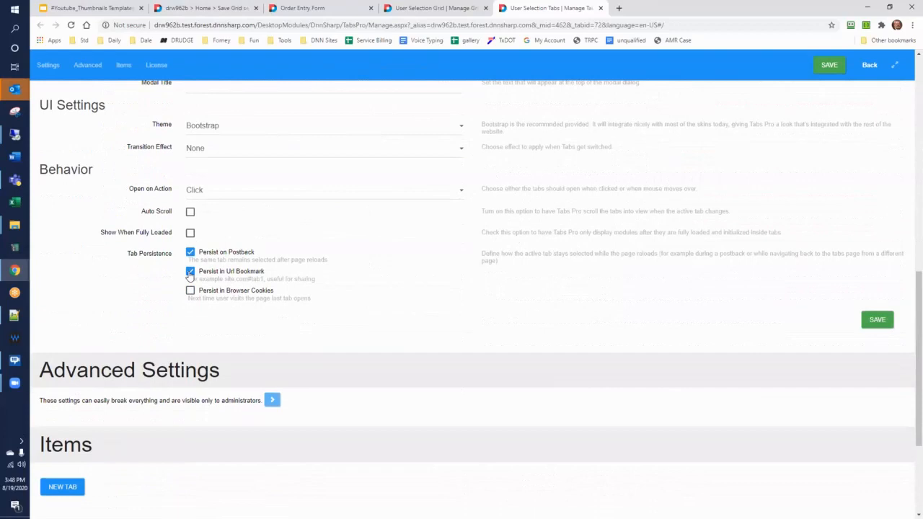
pyautogui.scroll(-2, 190, 274)
pyautogui.scroll(-1, 190, 275)
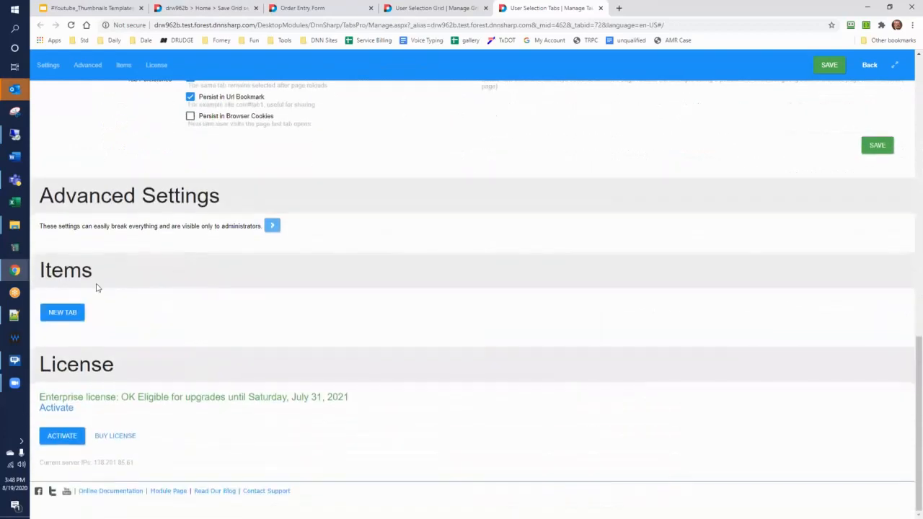
pyautogui.click(71, 312)
pyautogui.scroll(3, 213, 285)
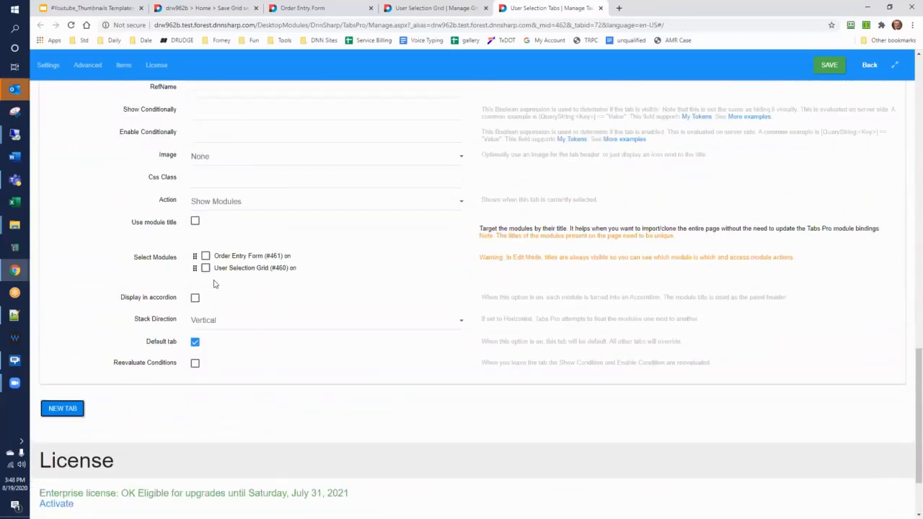
pyautogui.click(215, 208)
pyautogui.write('User Selection')
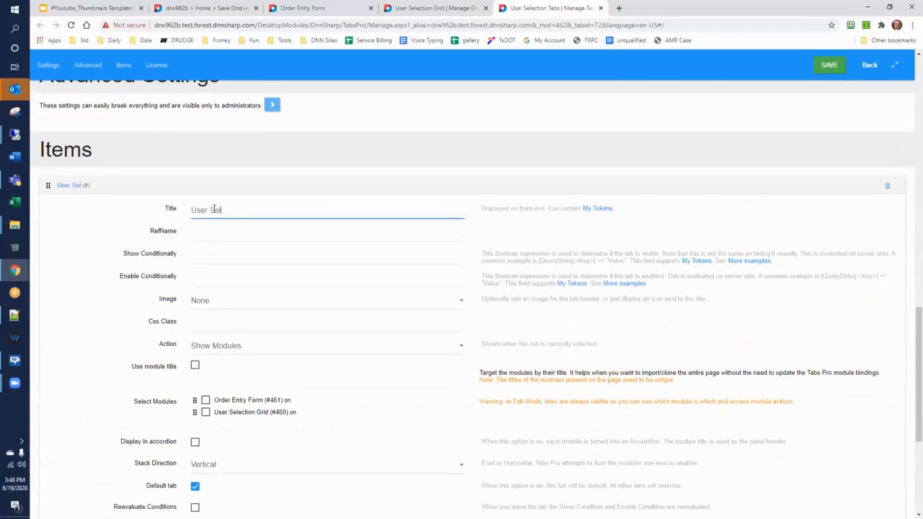
pyautogui.click(205, 413)
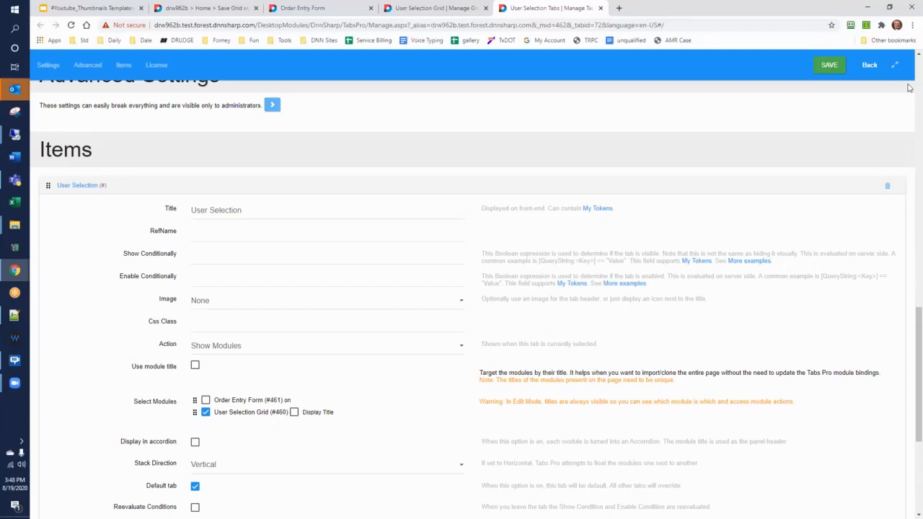
pyautogui.click(823, 66)
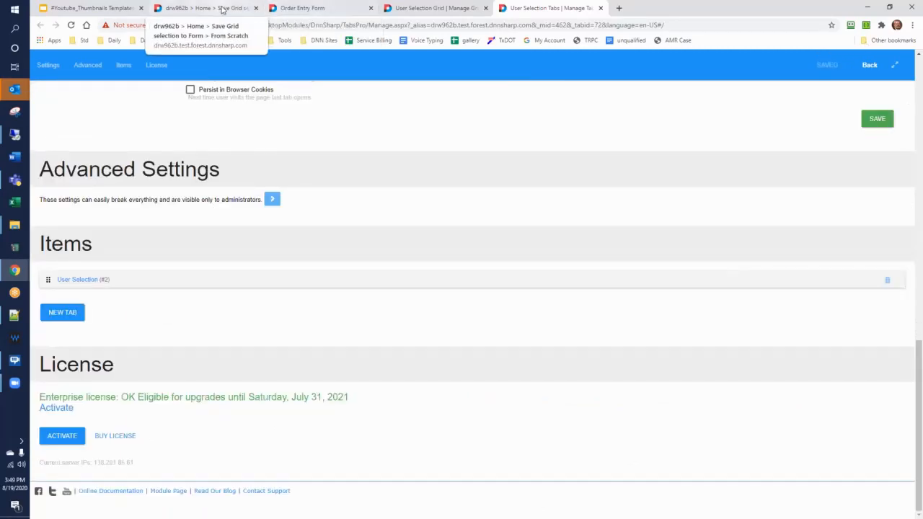
# Add a common submit button to the Order Entry Form and title it "Lookup User".
pyautogui.click(306, 8)
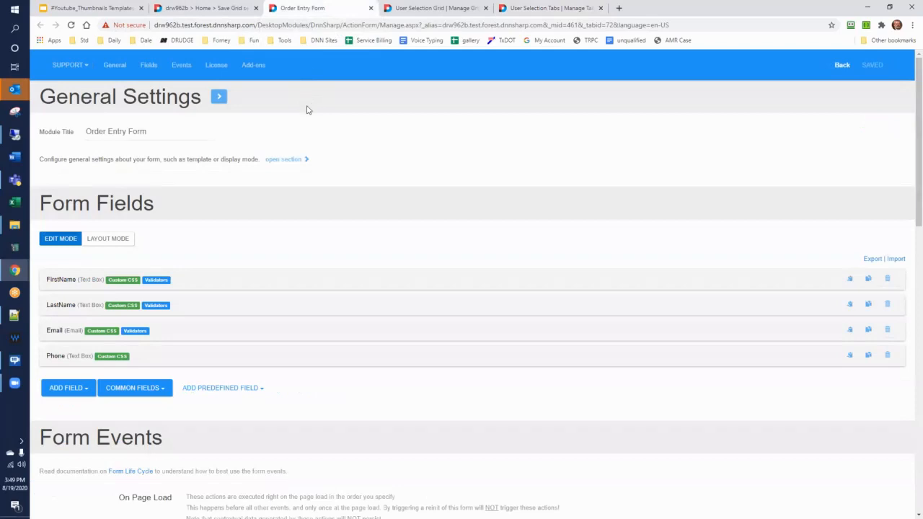
pyautogui.scroll(-2, 144, 328)
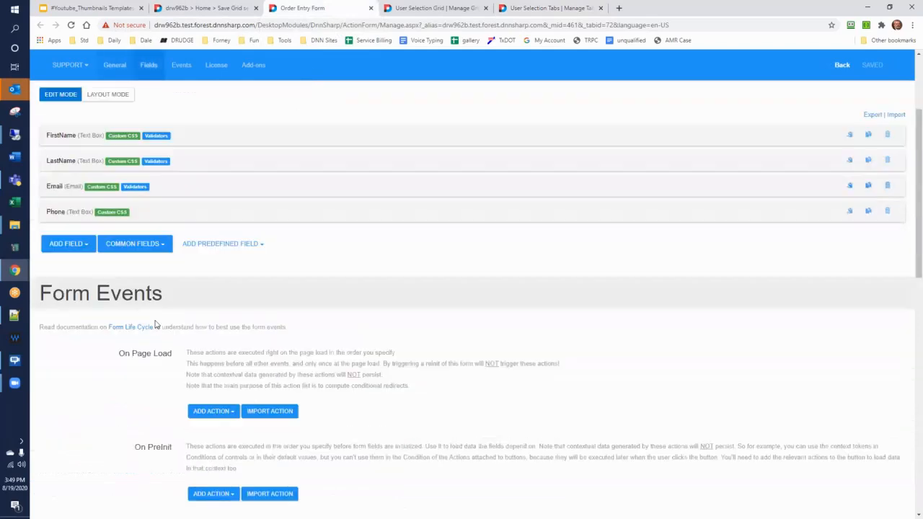
pyautogui.click(124, 246)
pyautogui.click(122, 262)
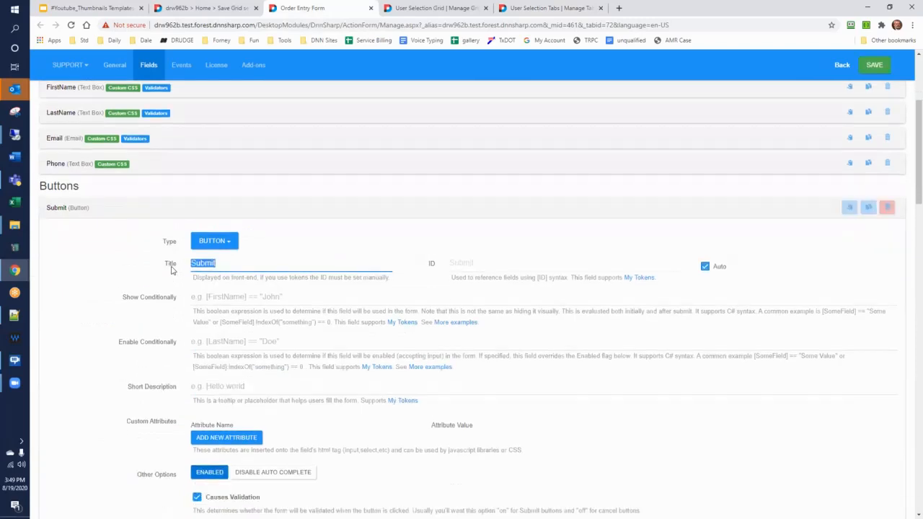
pyautogui.write('Lookup User')
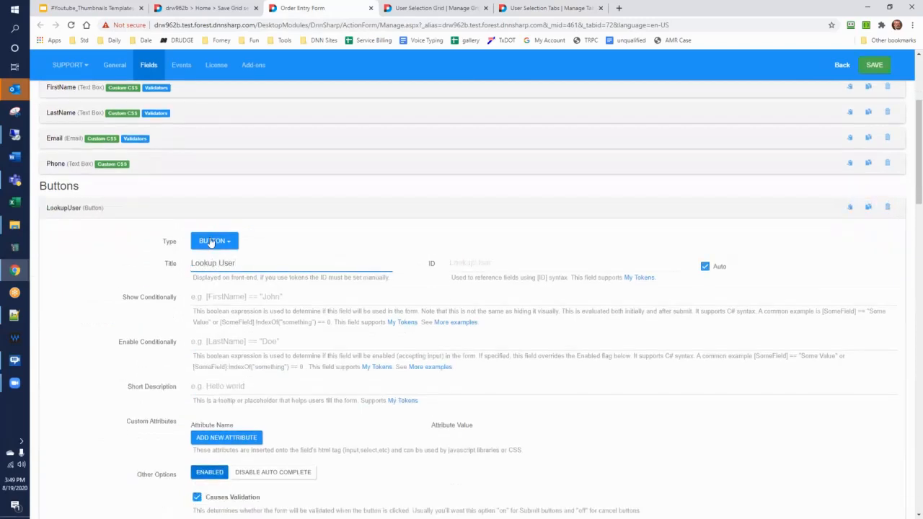
# Add an Open Tabs Pro Popup And Continue Execution action for User Selection Tabs to the Lookup User button's click handler and save the form.
pyautogui.scroll(-5, 224, 246)
pyautogui.scroll(-3, 213, 246)
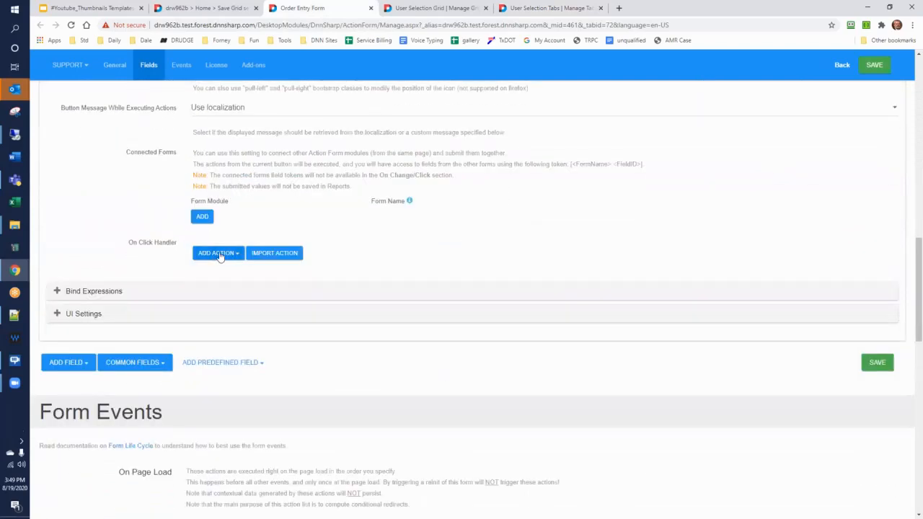
pyautogui.click(220, 256)
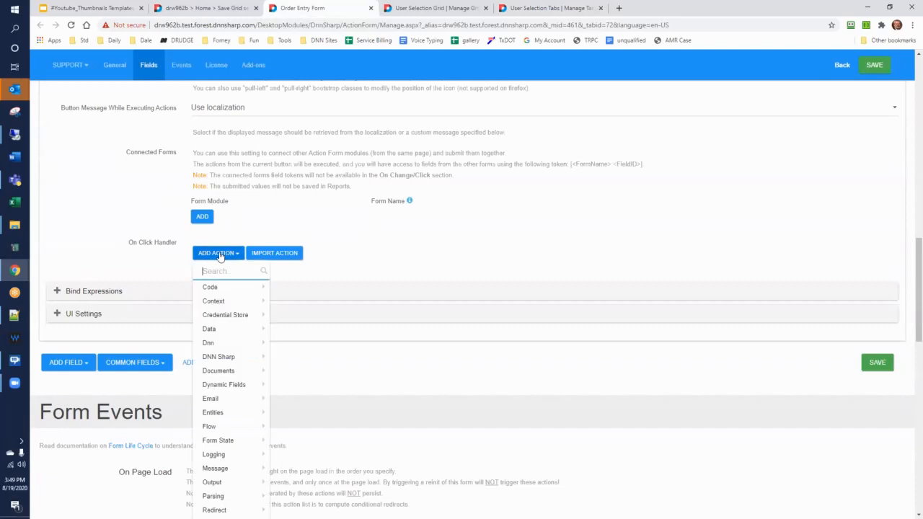
pyautogui.write('open')
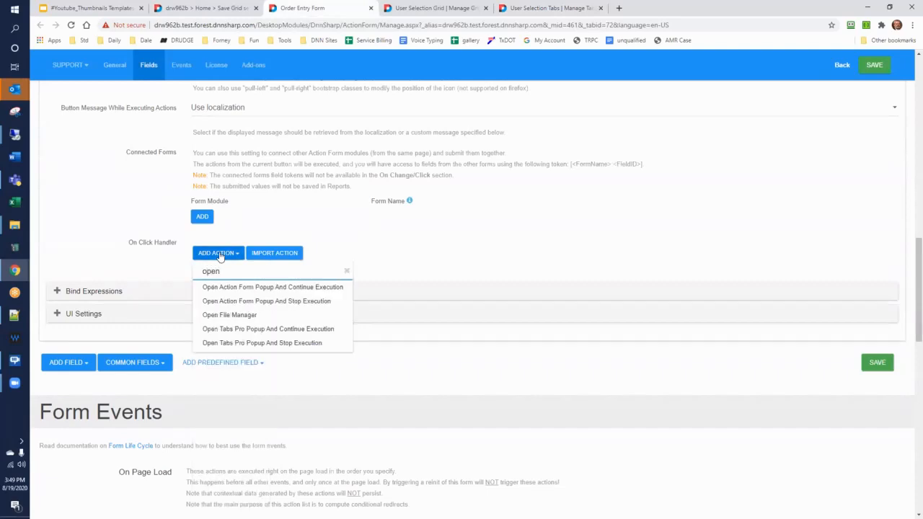
pyautogui.click(224, 334)
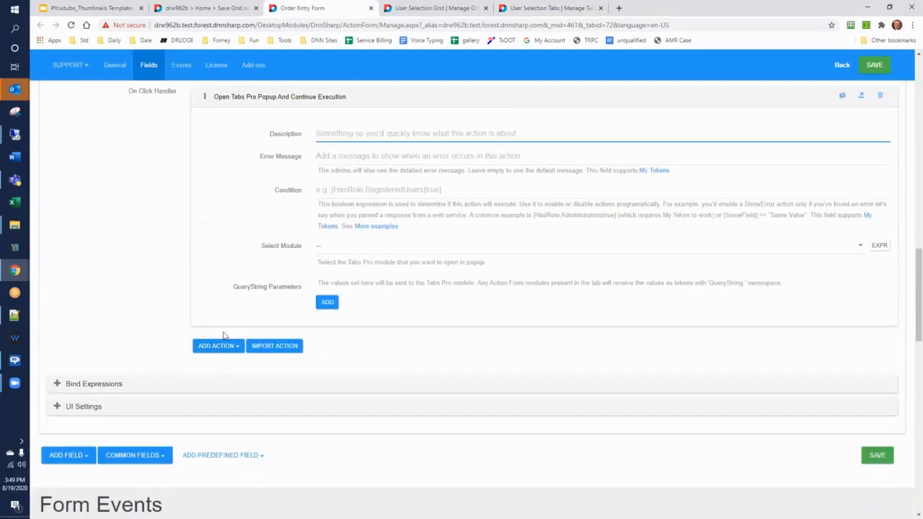
pyautogui.click(339, 249)
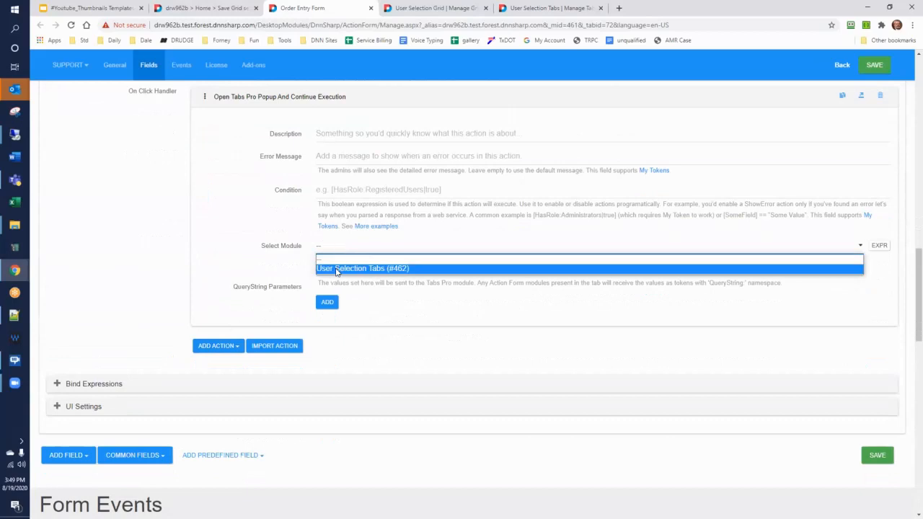
pyautogui.click(336, 268)
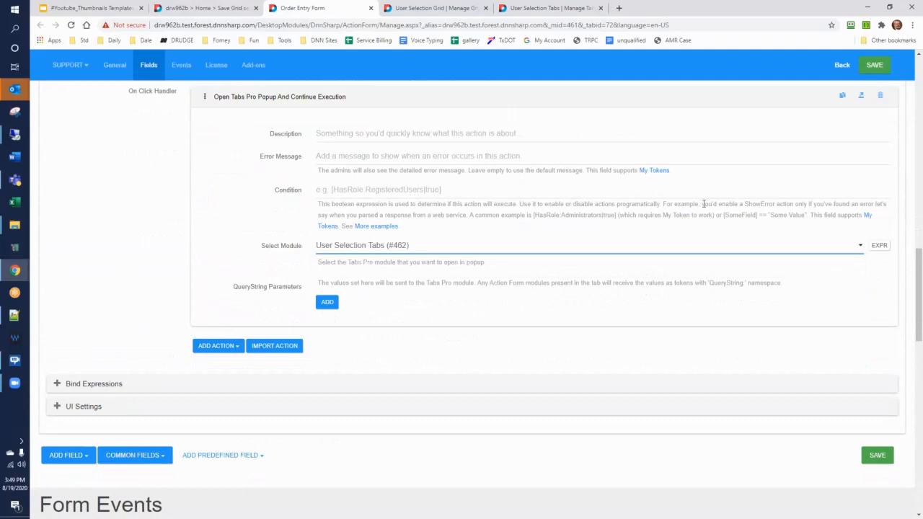
pyautogui.click(877, 65)
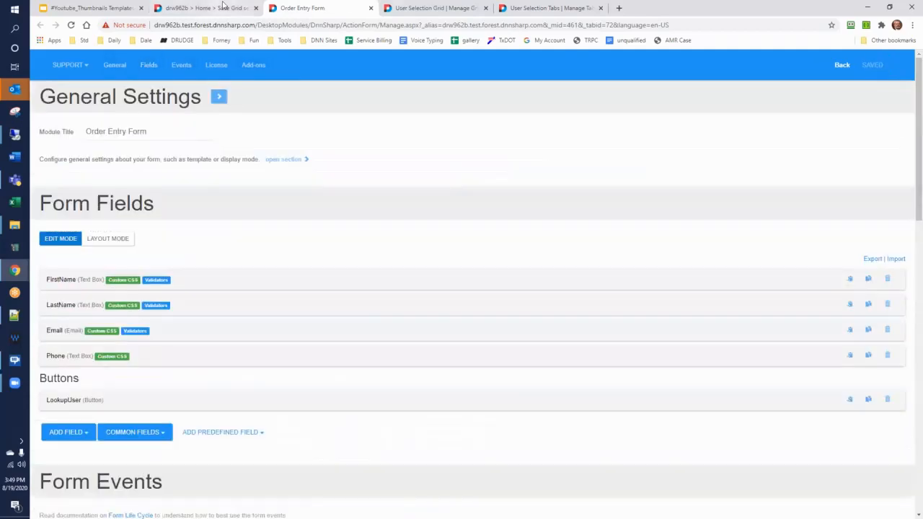
# Reload the From Scratch page and test the Lookup User button with the form fields left empty.
pyautogui.click(223, 9)
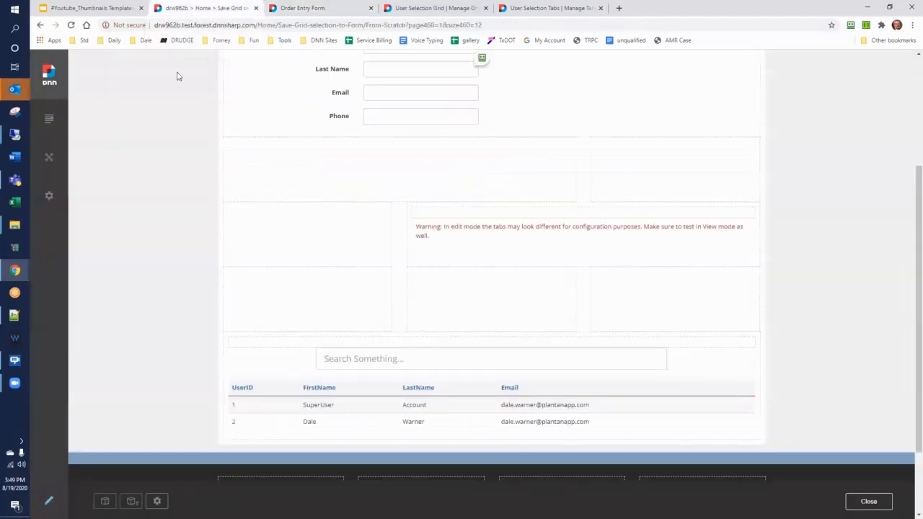
pyautogui.click(71, 25)
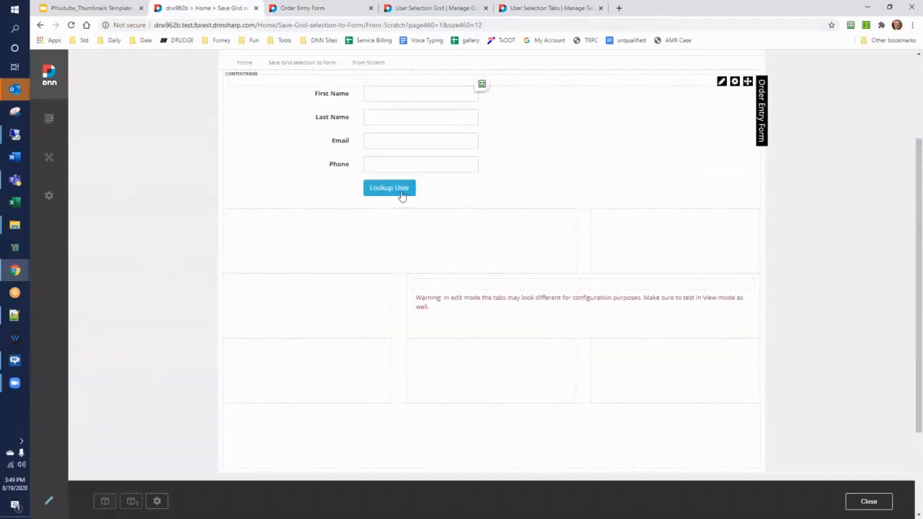
pyautogui.scroll(-2, 408, 212)
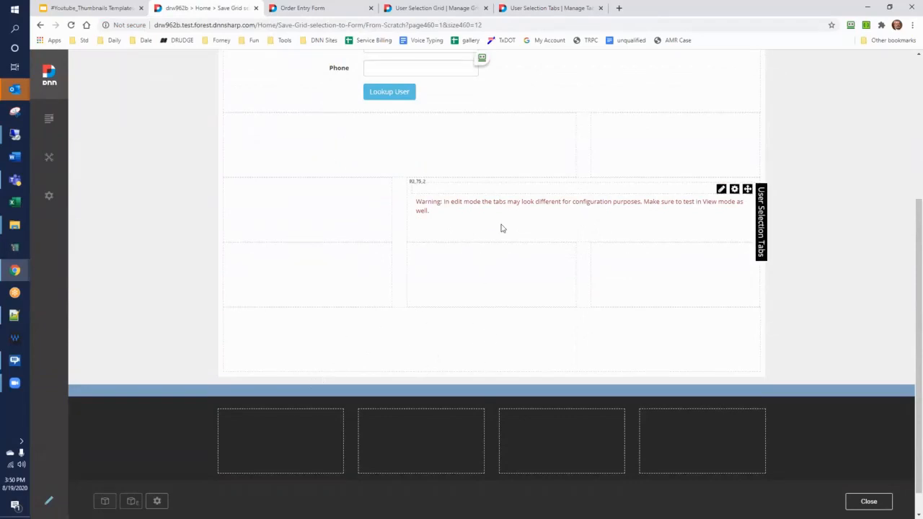
pyautogui.scroll(3, 501, 227)
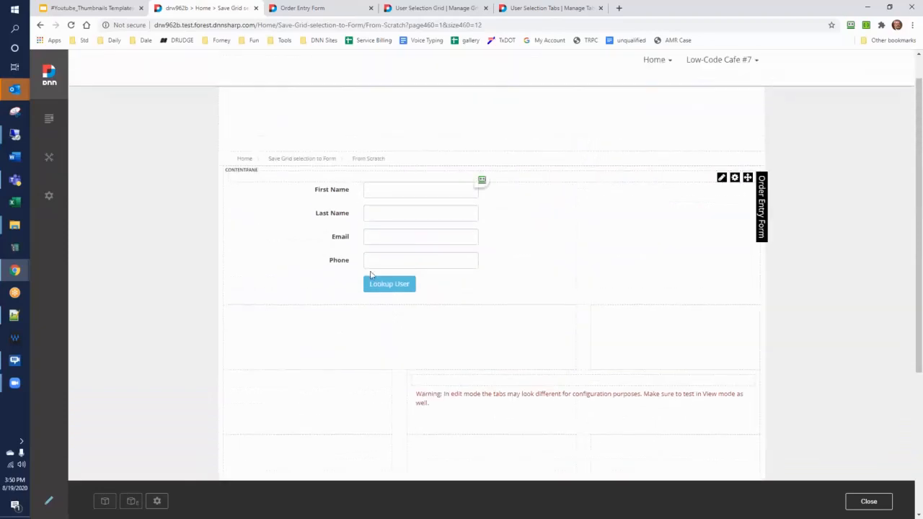
pyautogui.click(381, 286)
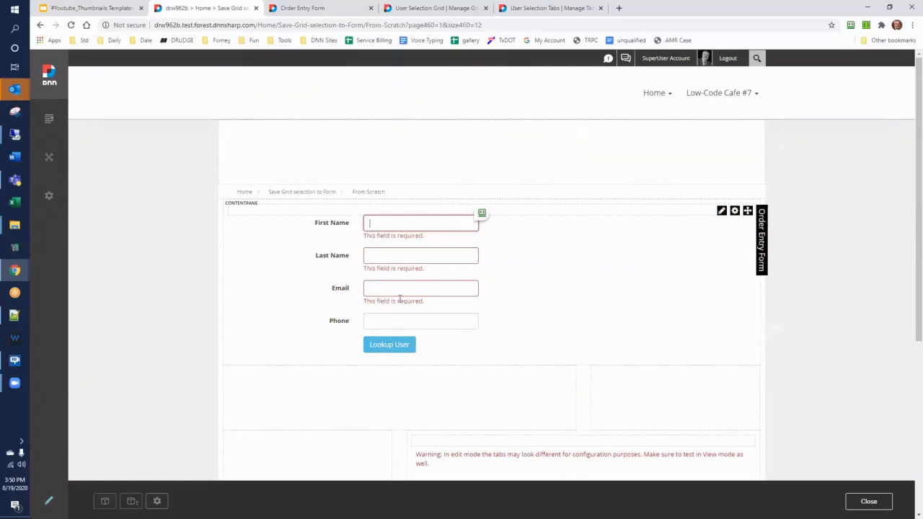
# Turn off Causes Validation for the Lookup User button in the Order Entry Form and save the form.
pyautogui.click(335, 9)
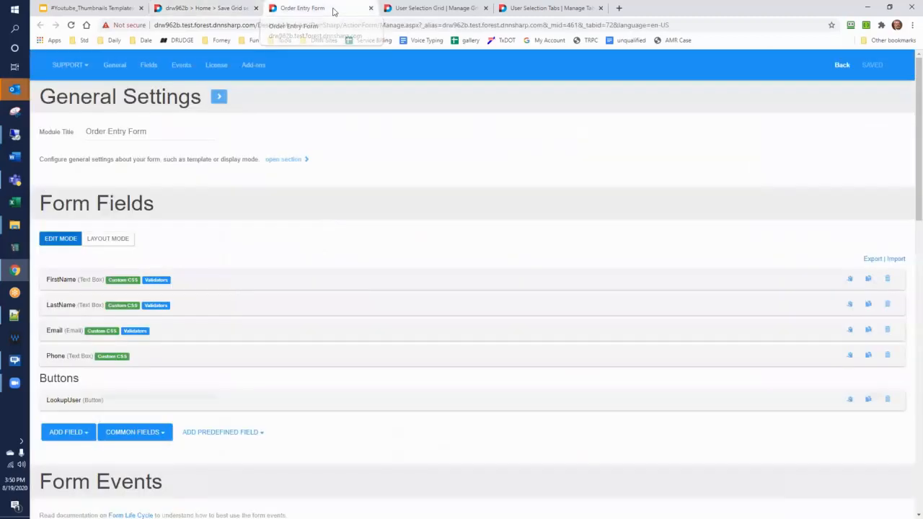
pyautogui.click(64, 400)
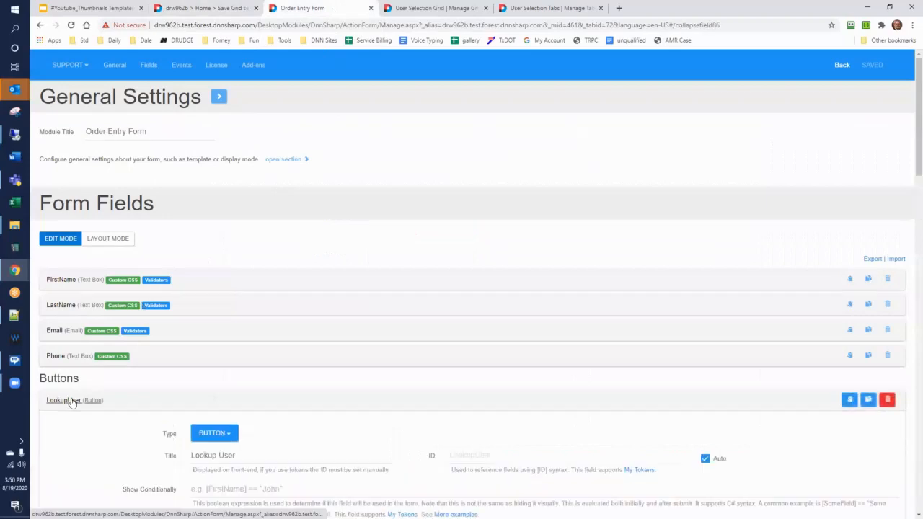
pyautogui.scroll(-1, 97, 389)
pyautogui.scroll(-4, 98, 389)
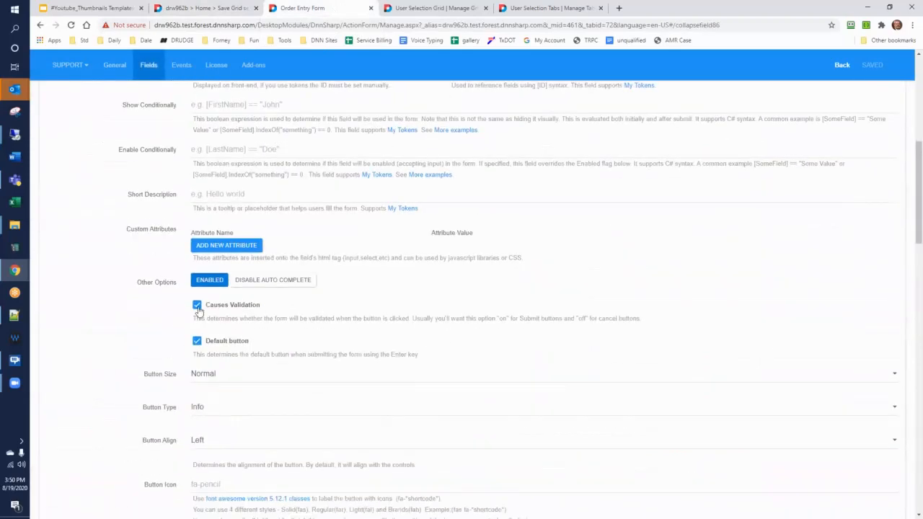
pyautogui.click(197, 305)
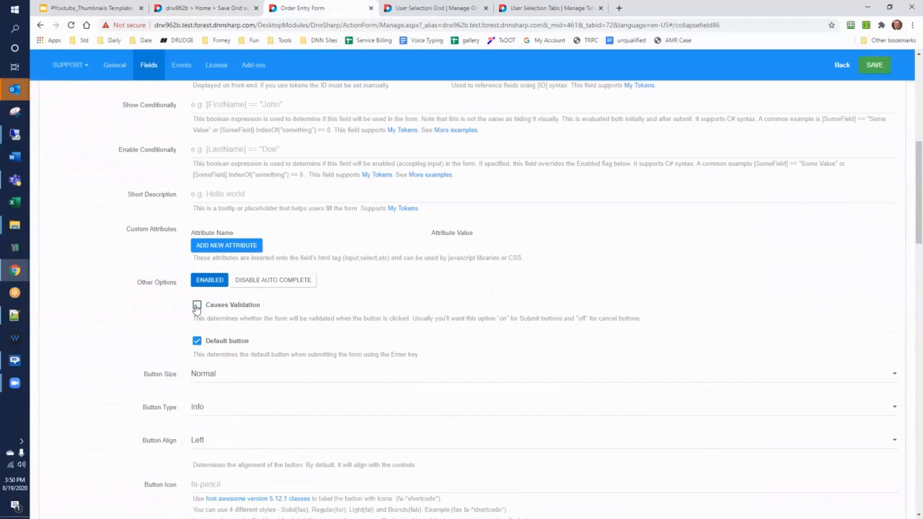
pyautogui.click(874, 65)
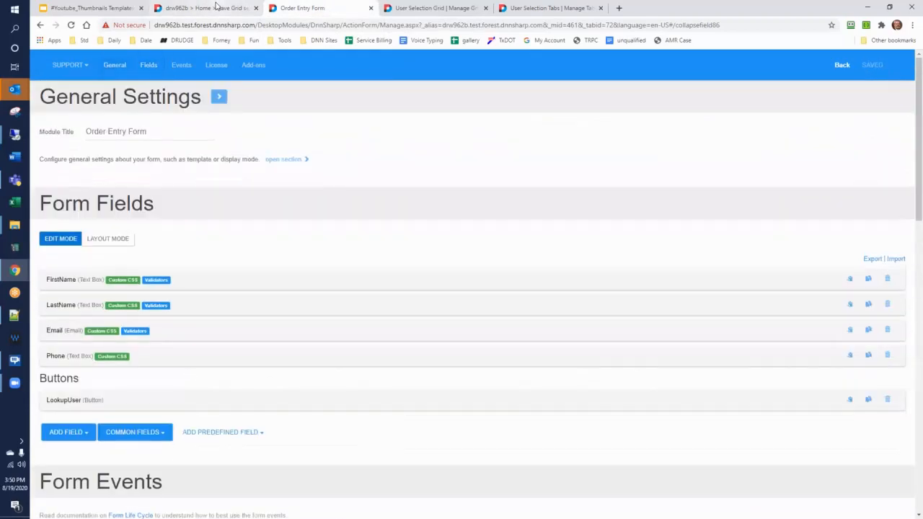
# Reload the From Scratch page and test the Lookup User button again without validation.
pyautogui.click(216, 7)
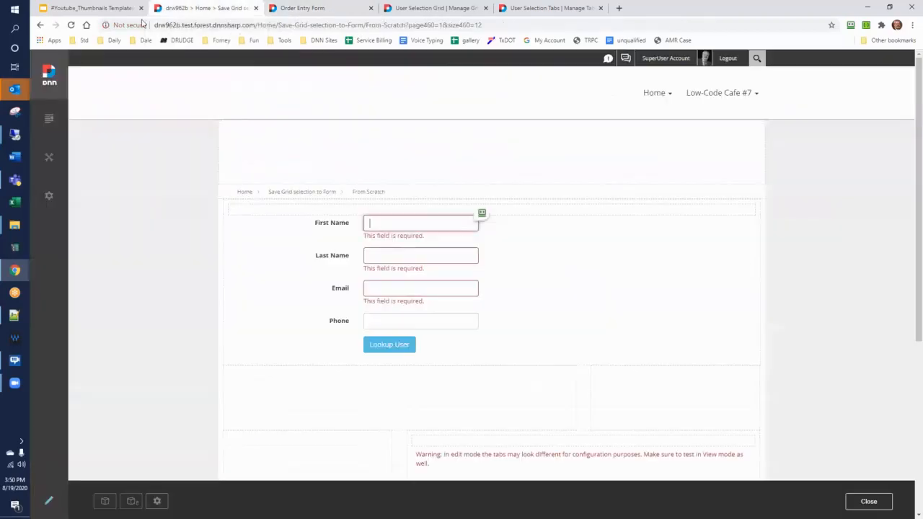
pyautogui.click(71, 25)
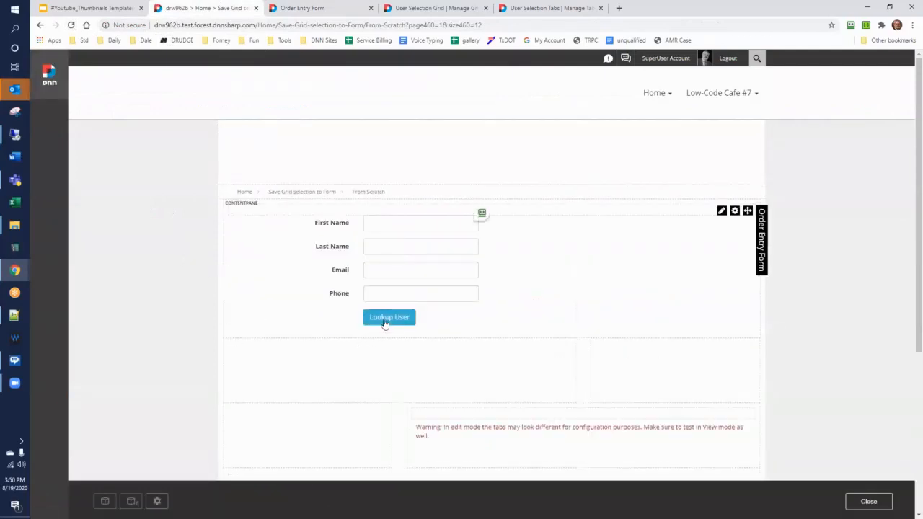
pyautogui.click(385, 319)
pyautogui.click(393, 324)
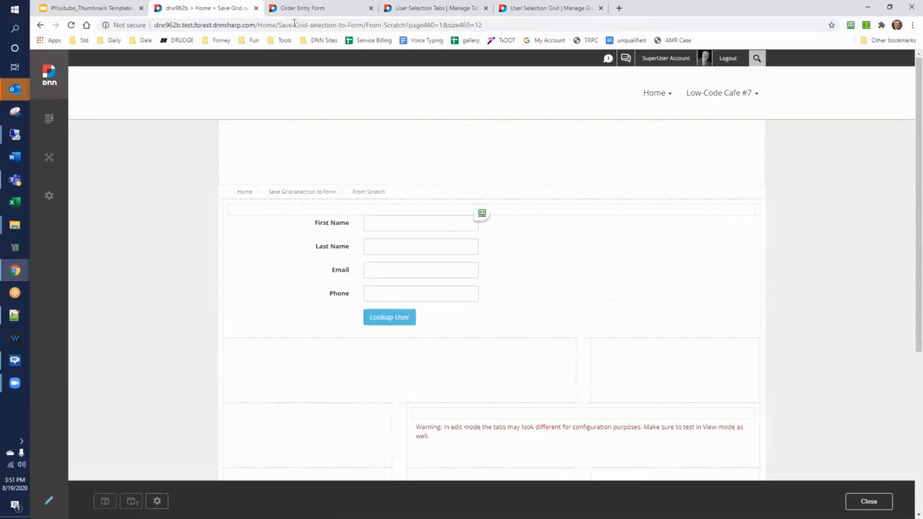
# Add an Open Tabs Pro Popup And Stop Execution action for User Selection Tabs to the Lookup User button and save the form.
pyautogui.hotkey('ctrl', 'Tab')
pyautogui.scroll(1, 269, 269)
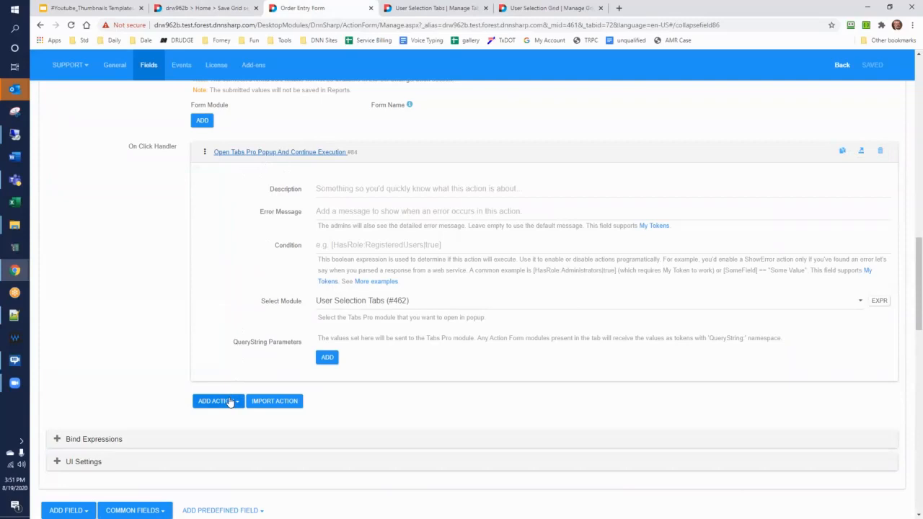
pyautogui.click(281, 153)
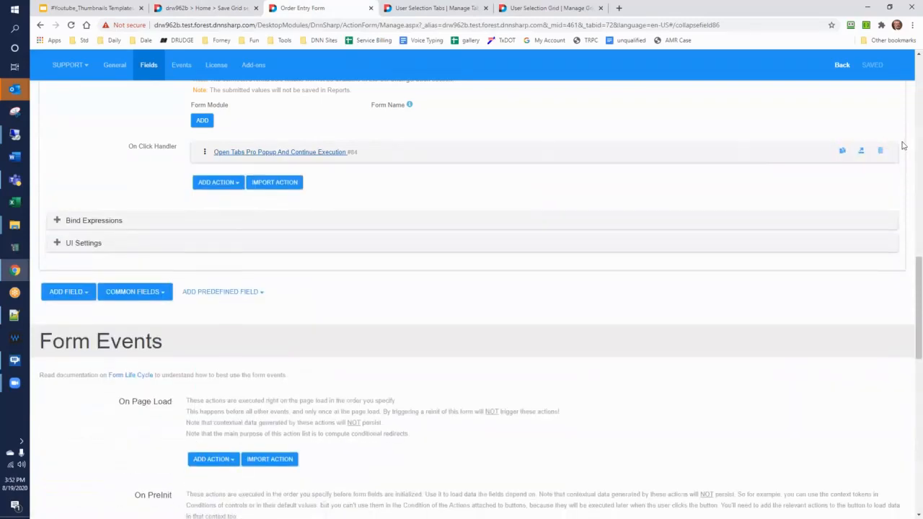
pyautogui.click(208, 186)
pyautogui.write('open')
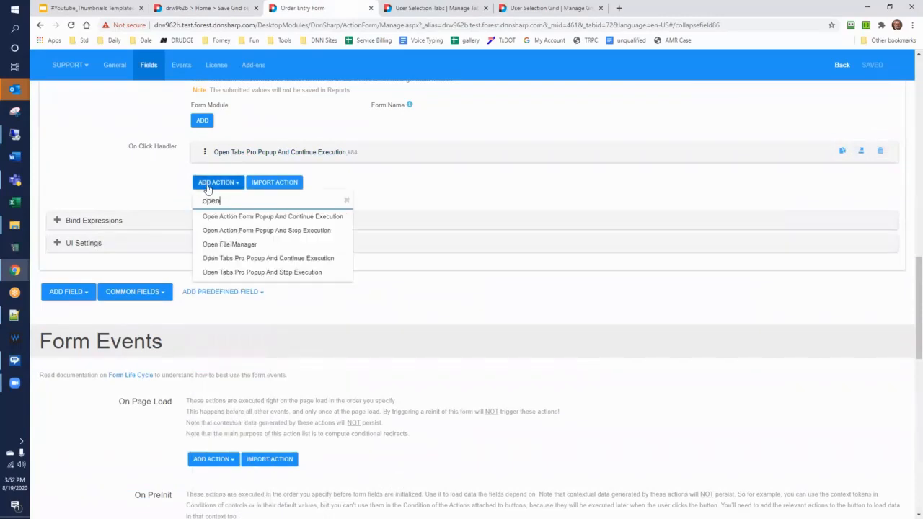
pyautogui.click(261, 272)
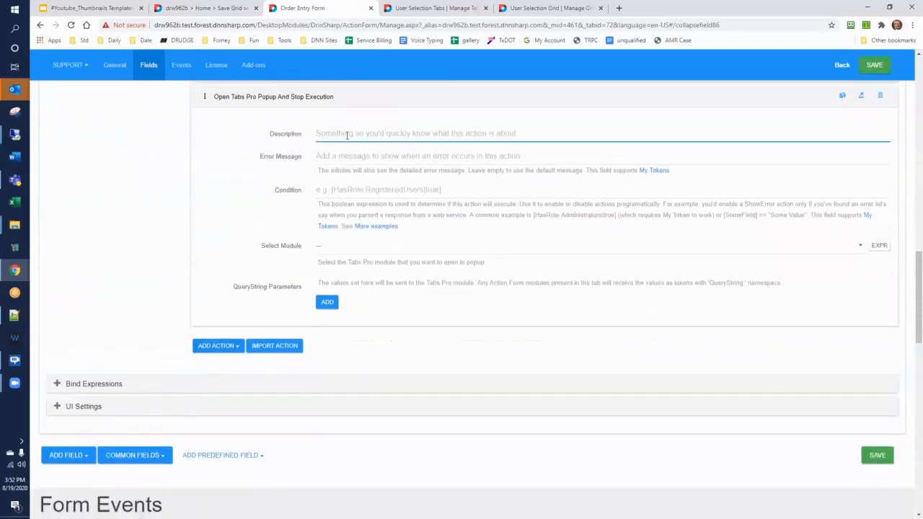
pyautogui.click(345, 249)
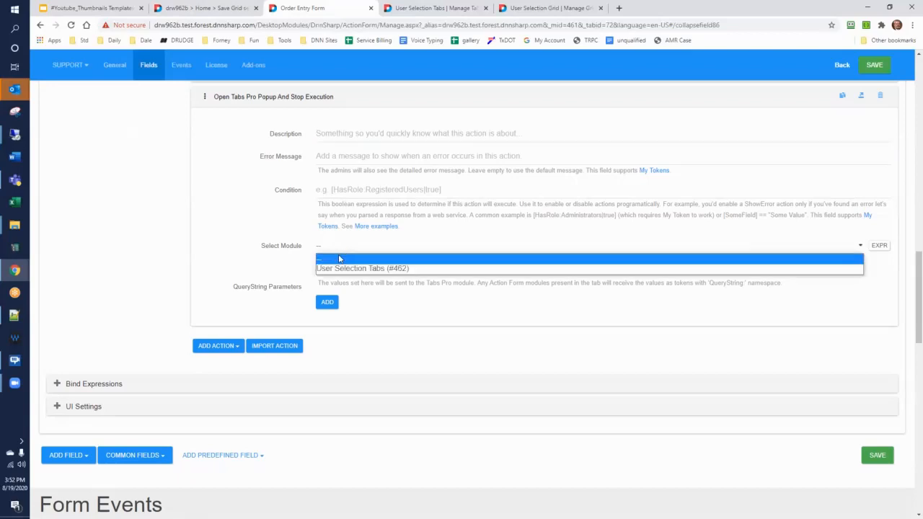
pyautogui.click(337, 270)
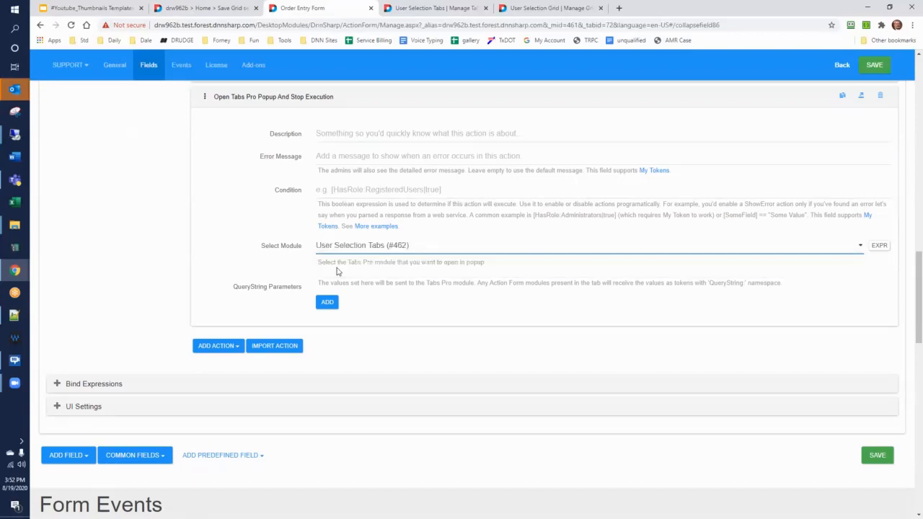
pyautogui.click(874, 66)
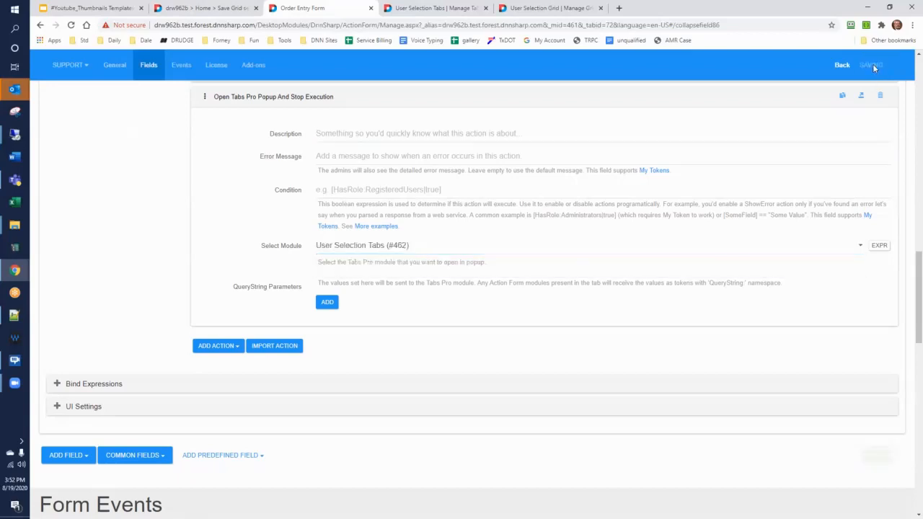
# Reload the From Scratch page, then open and close the User Selection popup twice through Lookup User.
pyautogui.click(231, 7)
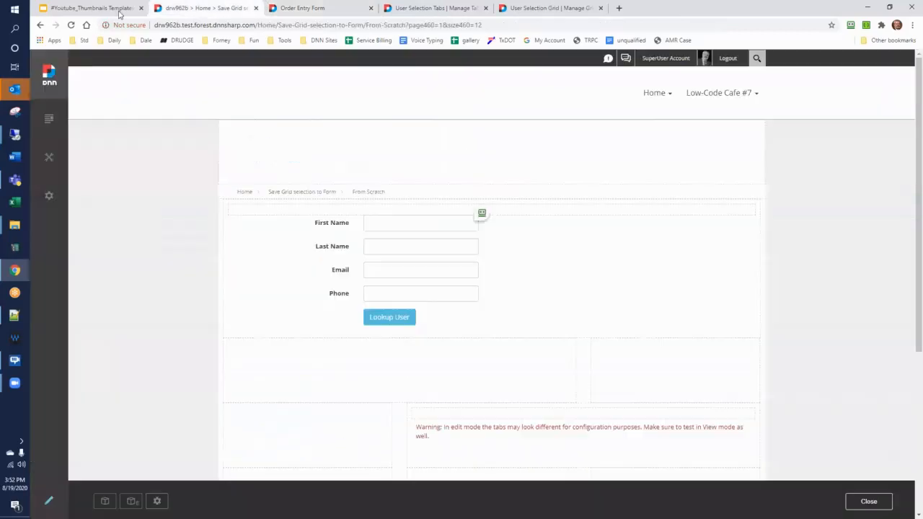
pyautogui.click(71, 25)
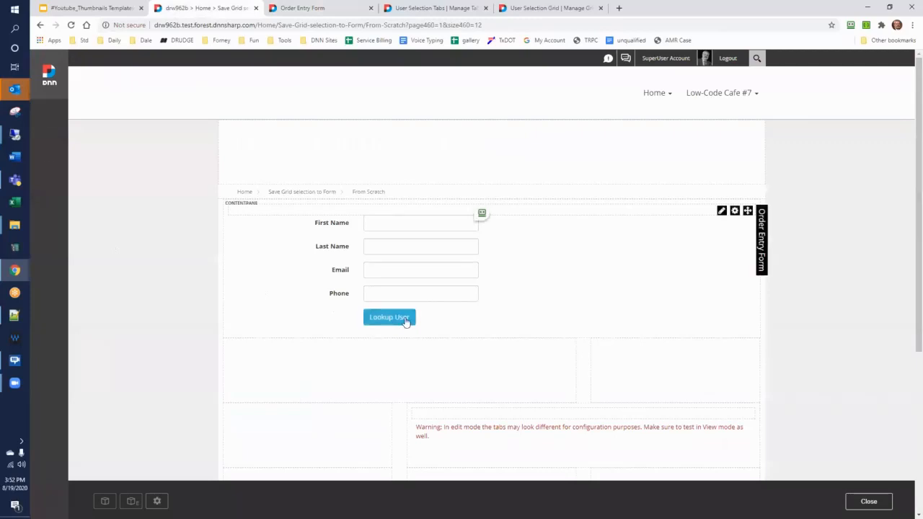
pyautogui.click(404, 321)
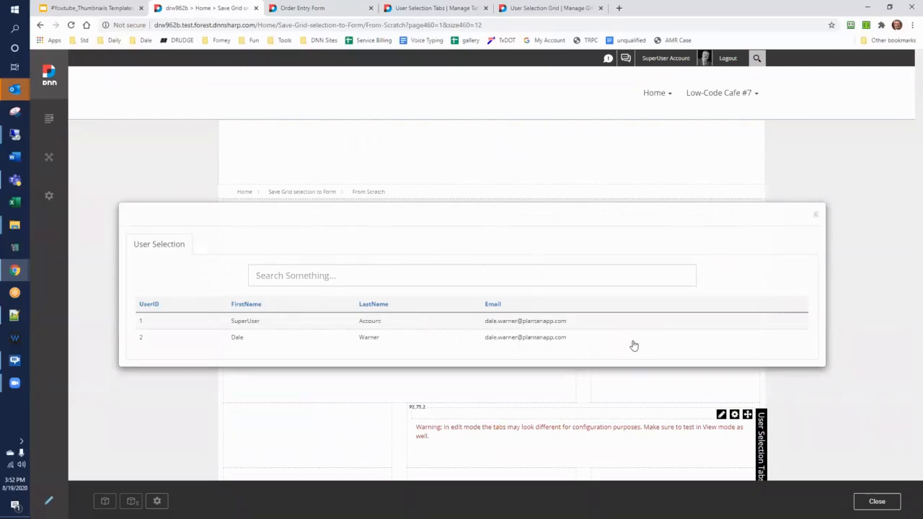
pyautogui.click(816, 217)
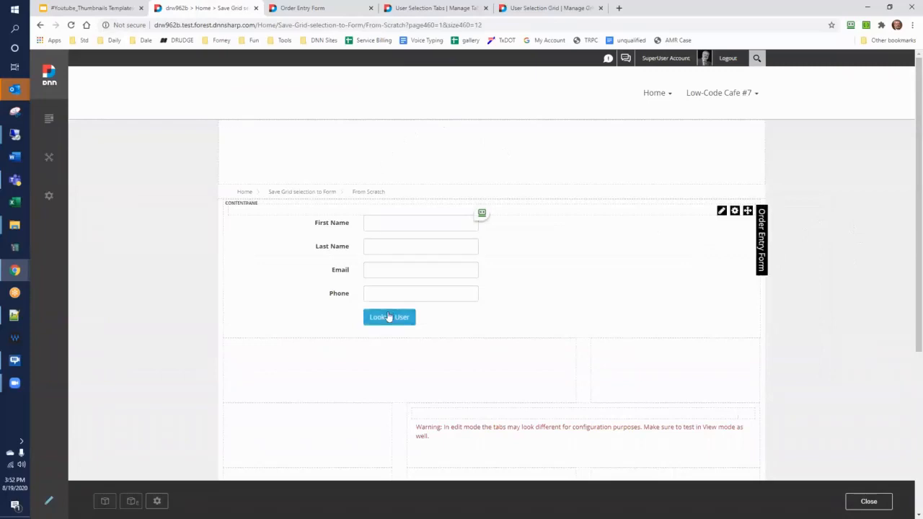
pyautogui.click(390, 318)
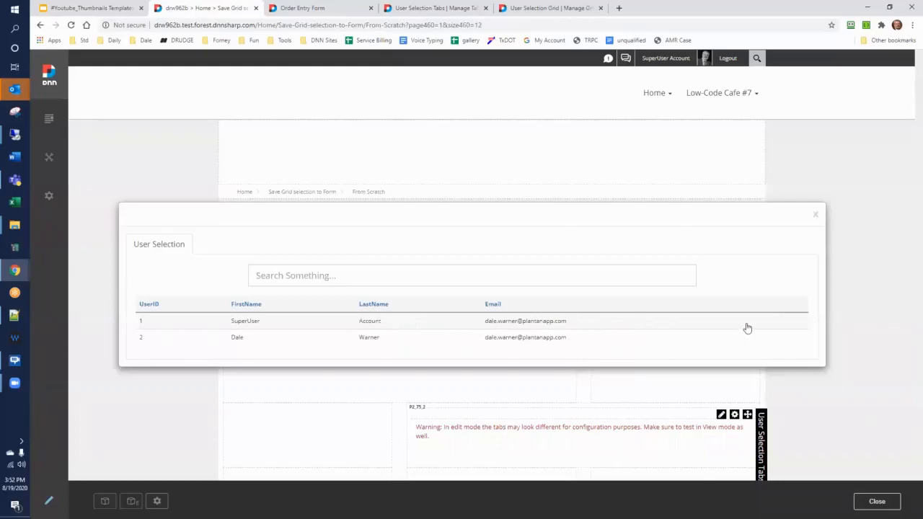
pyautogui.click(814, 215)
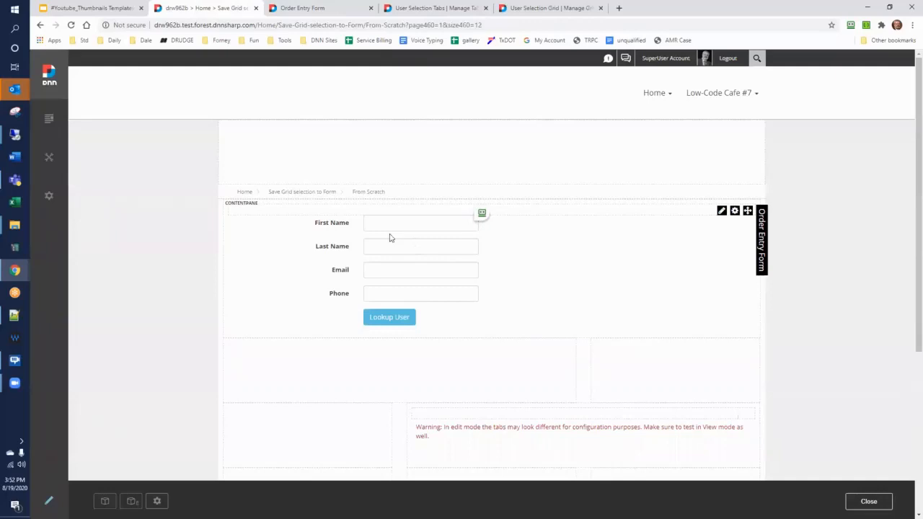
# Add an item button titled Select to the User Selection Grid settings.
pyautogui.click(539, 9)
pyautogui.scroll(-7, 100, 222)
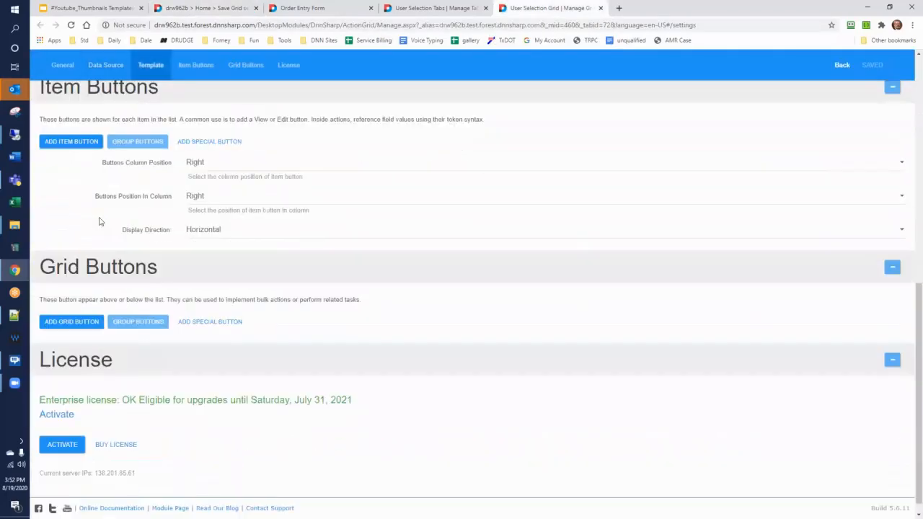
pyautogui.click(69, 145)
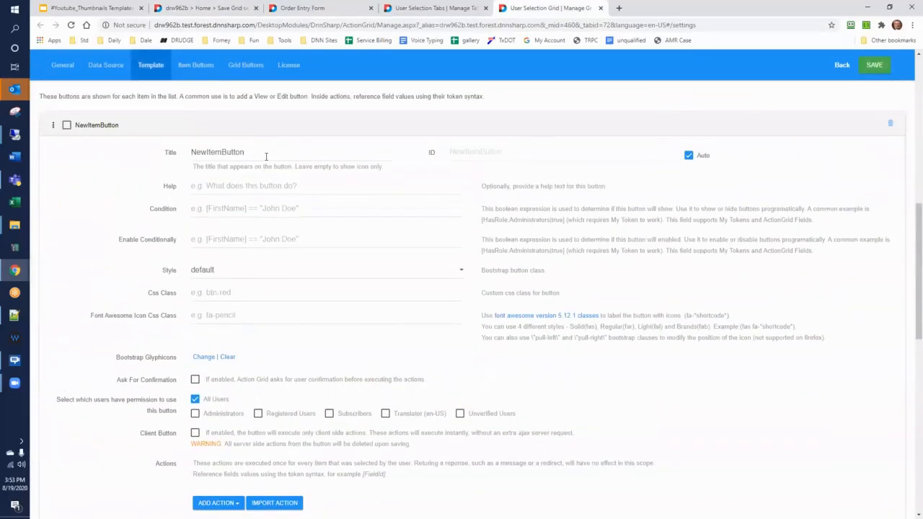
pyautogui.press('BackSpace')
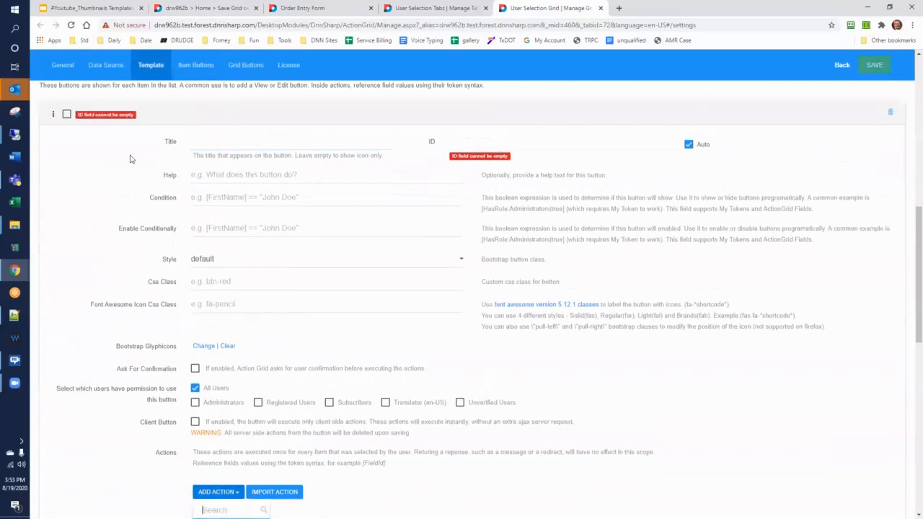
pyautogui.click(208, 141)
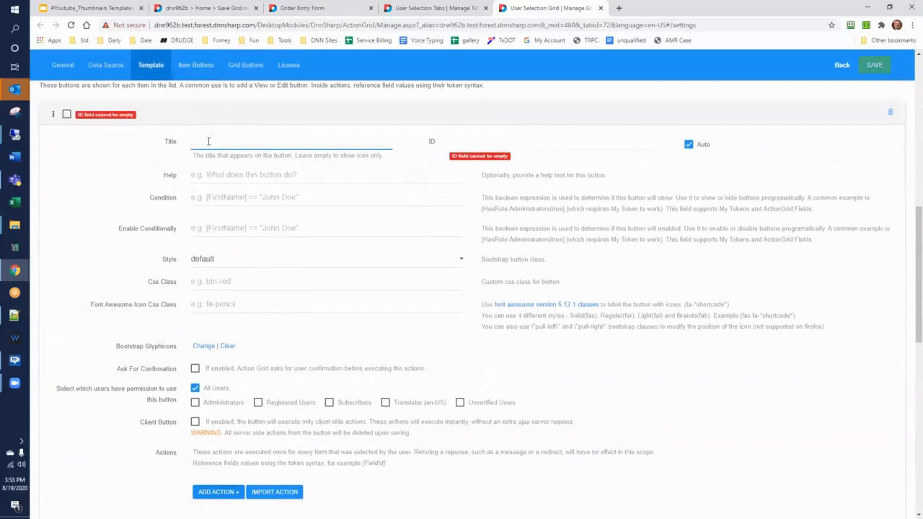
pyautogui.write('Select')
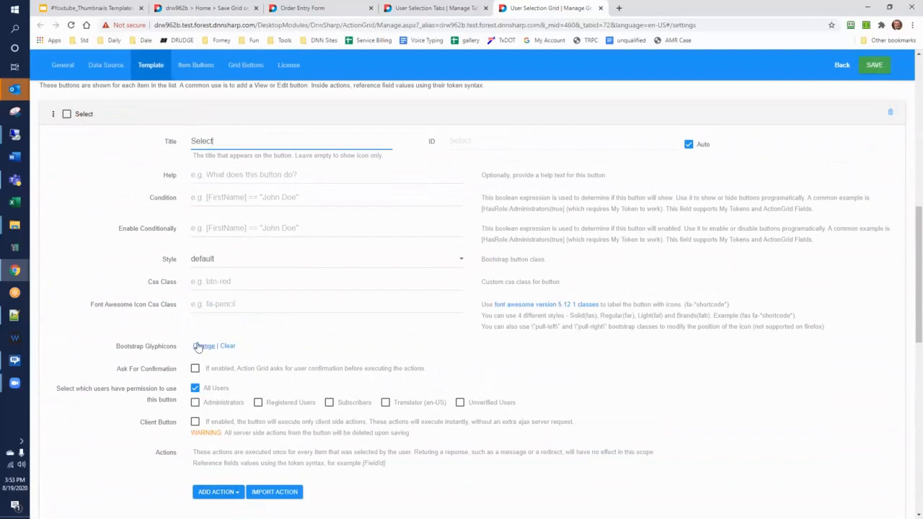
# Give the Select item button the glyphicon-ok Bootstrap icon.
pyautogui.click(198, 348)
pyautogui.scroll(-3, 199, 346)
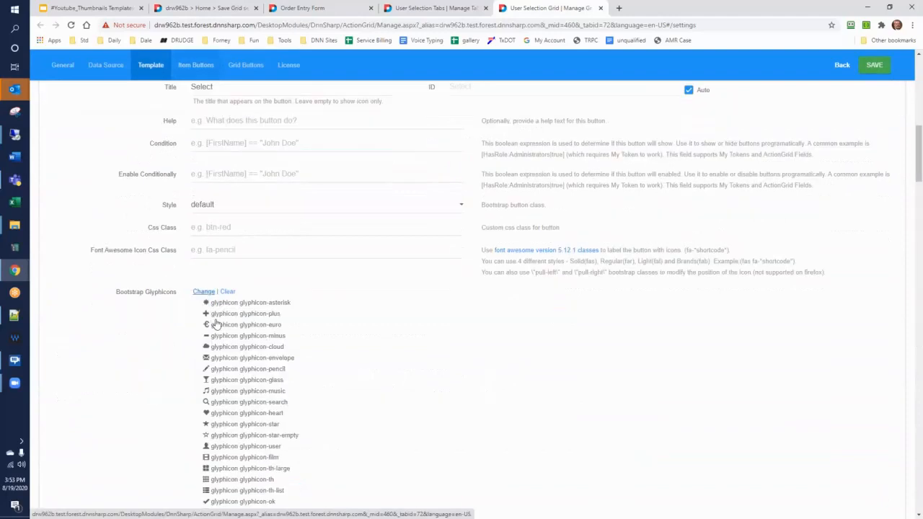
pyautogui.scroll(-1, 274, 289)
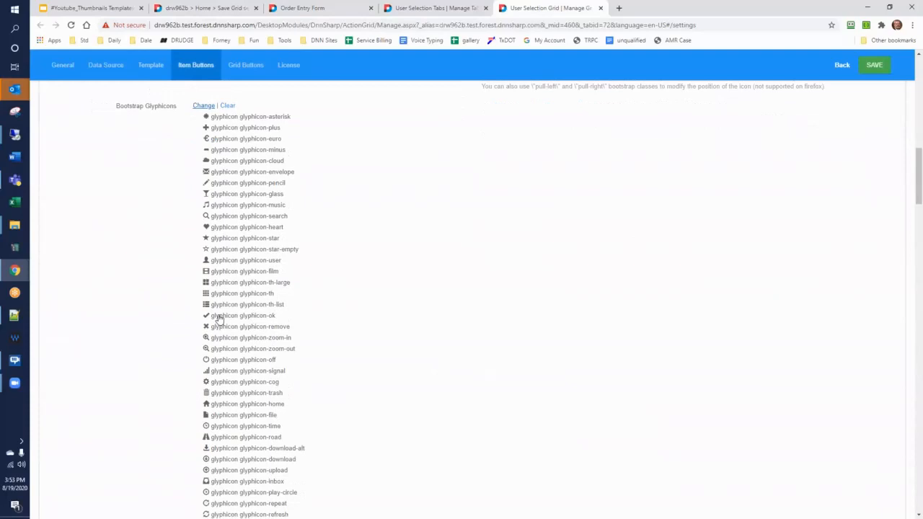
pyautogui.click(218, 316)
# Add an Execute Javascript Code And Continue Execution action with the code alert('it worked!'); to the Select button and save the grid.
pyautogui.scroll(1, 220, 318)
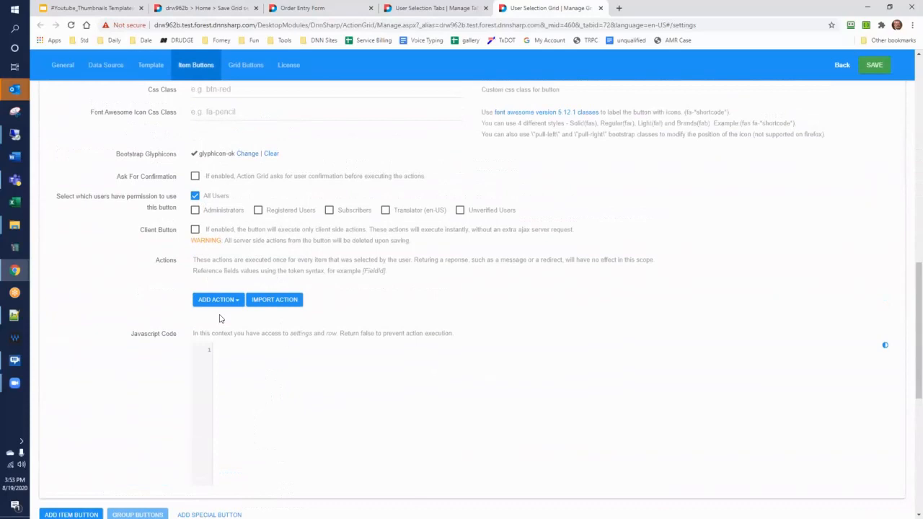
pyautogui.scroll(1, 220, 319)
pyautogui.click(226, 349)
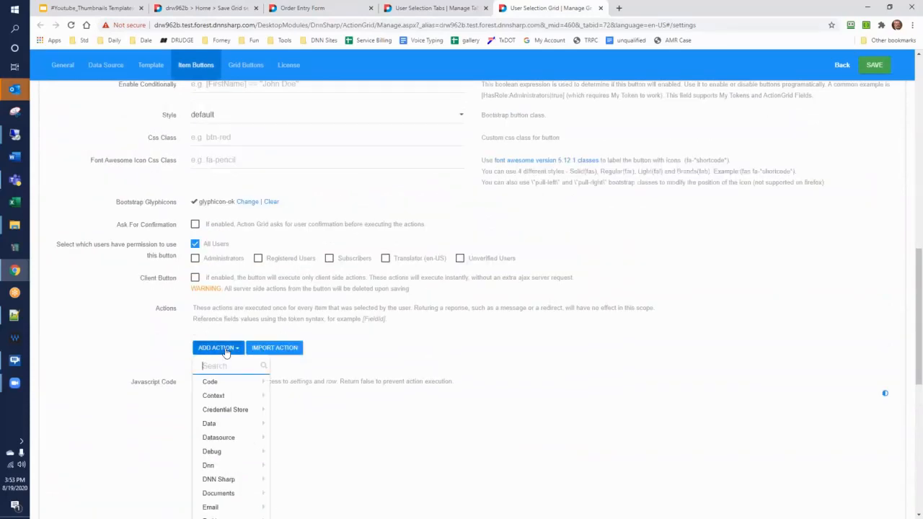
pyautogui.write('java')
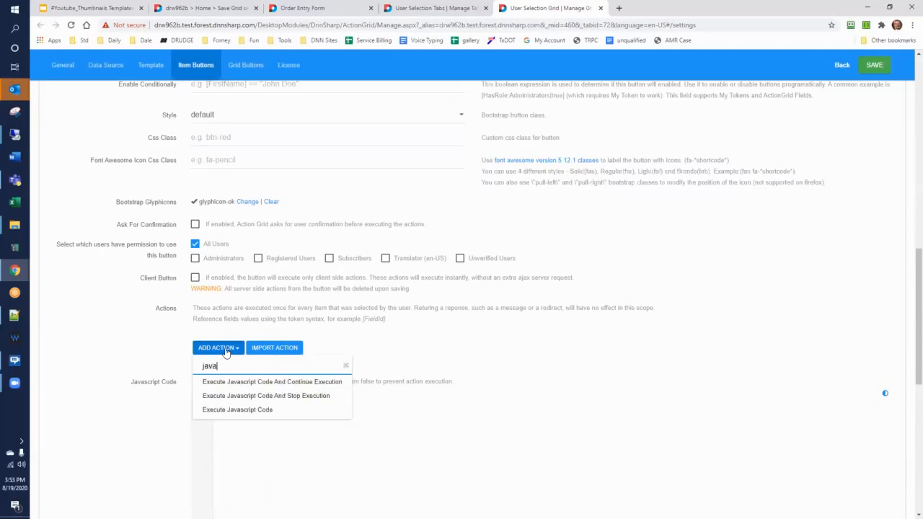
pyautogui.click(231, 383)
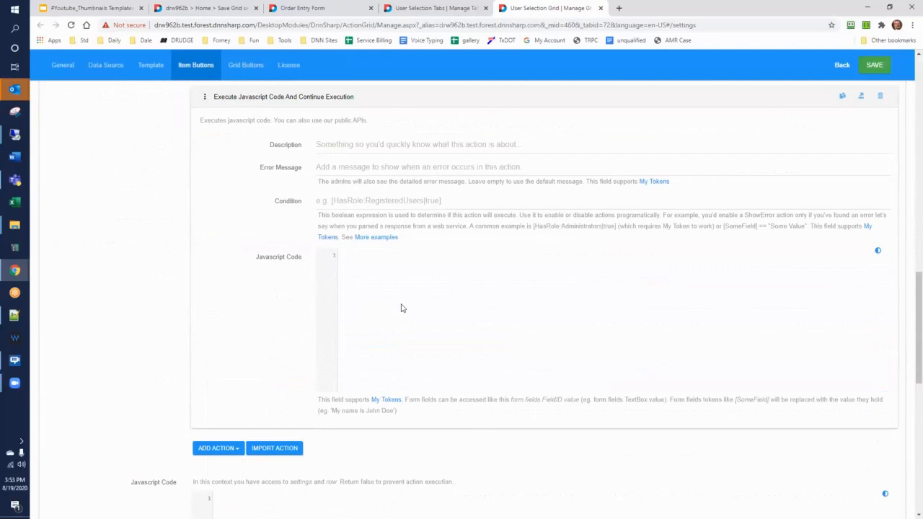
pyautogui.write("alert('it worked!');")
pyautogui.click(870, 74)
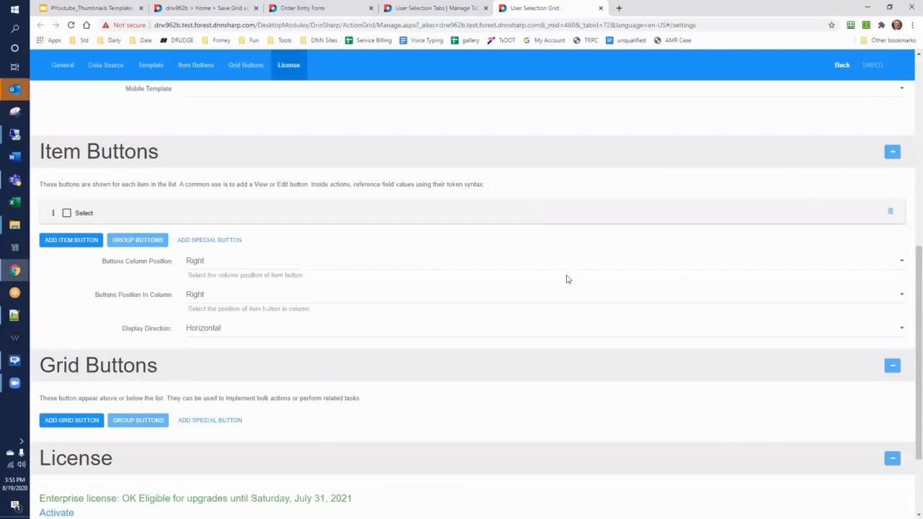
# Reopen the Select item button and add a Close Tabs Pro Popup And Continue Execution action after the JavaScript action.
pyautogui.scroll(2, 253, 285)
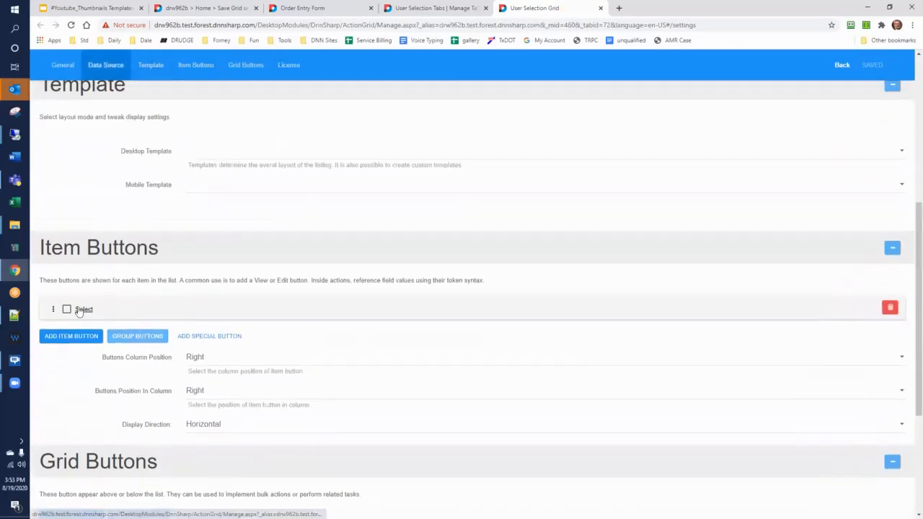
pyautogui.click(81, 311)
pyautogui.scroll(-5, 145, 310)
pyautogui.scroll(-1, 174, 300)
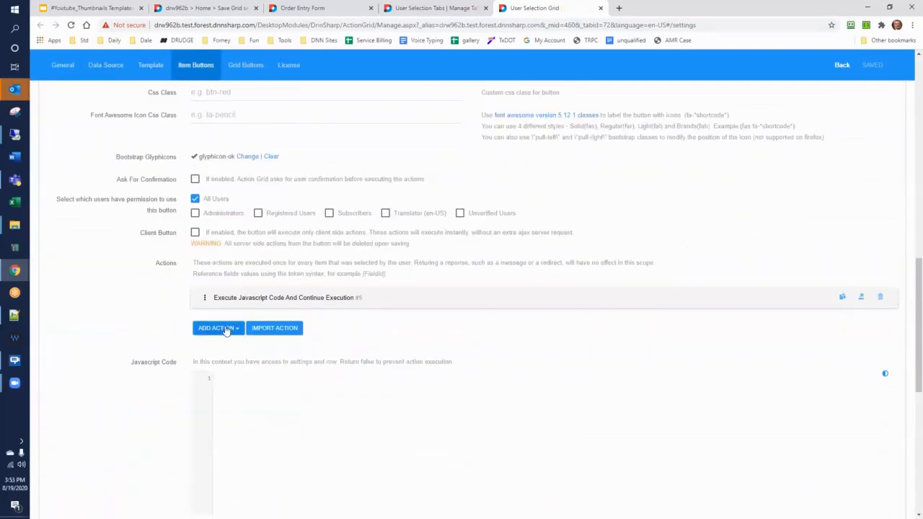
pyautogui.click(225, 330)
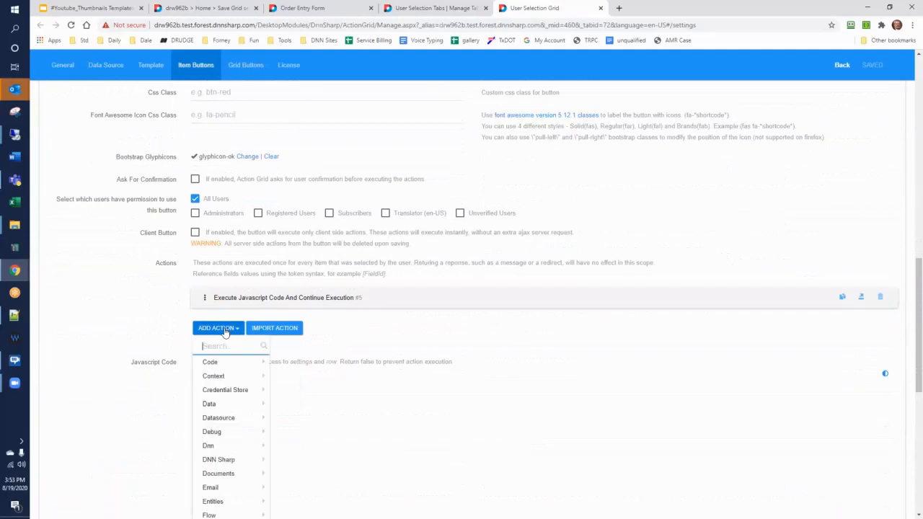
pyautogui.scroll(-3, 237, 288)
pyautogui.click(214, 105)
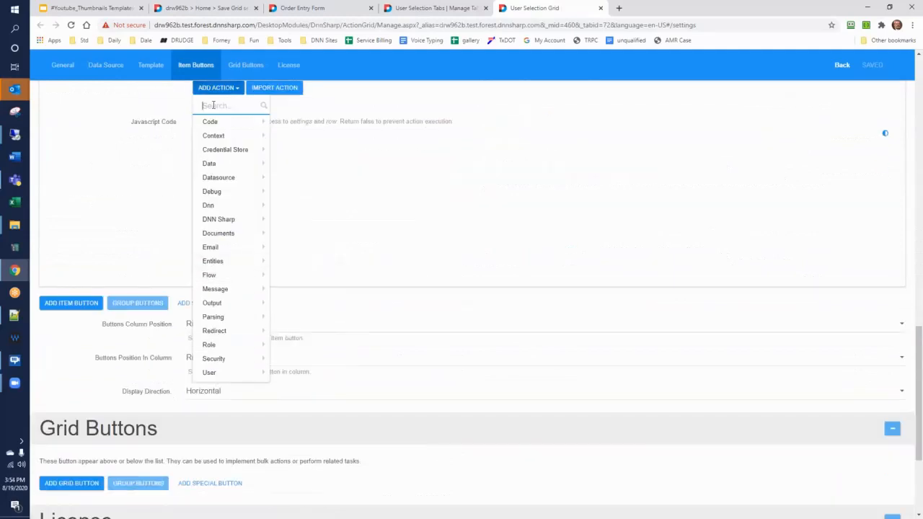
pyautogui.write('close')
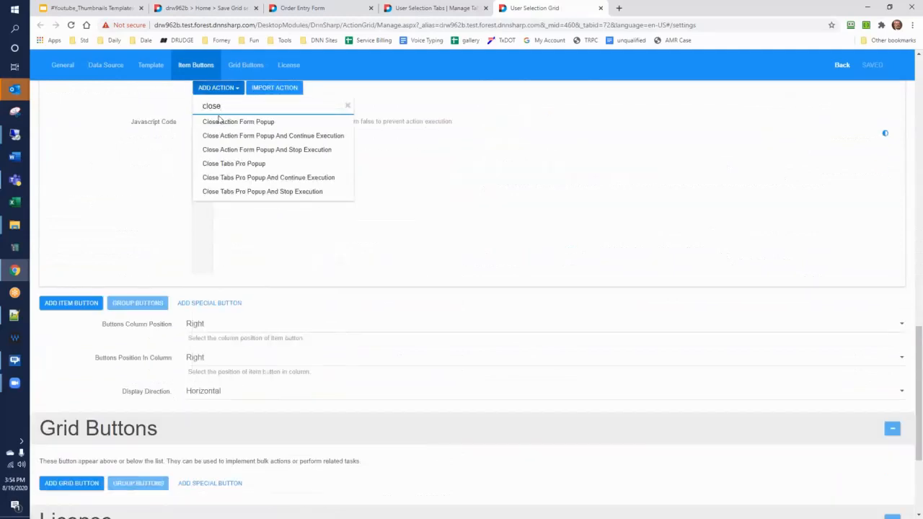
pyautogui.click(239, 177)
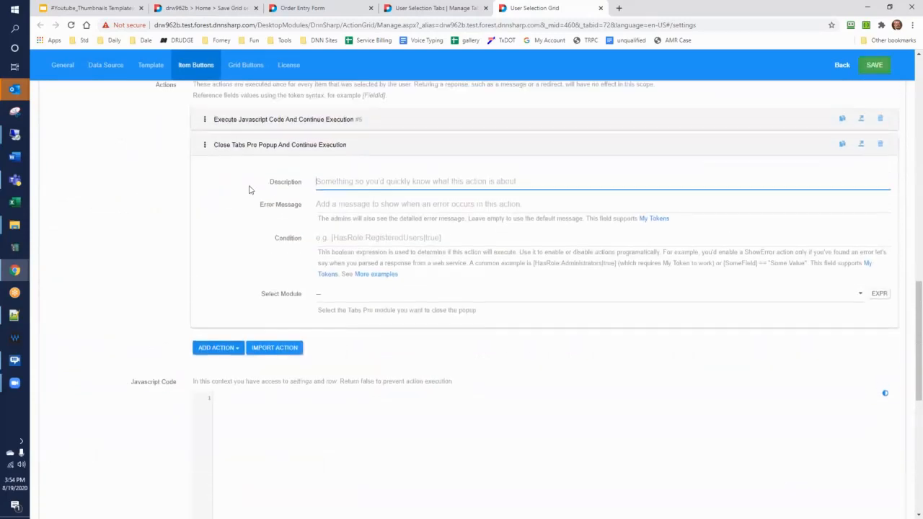
# Set the popup-closing action's module to User Selection Tabs (#462), collapse the action and save the grid.
pyautogui.click(324, 295)
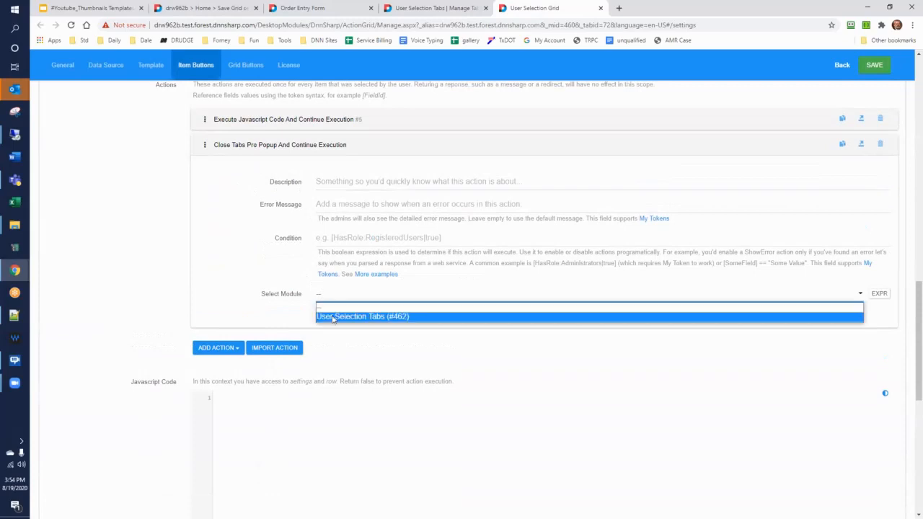
pyautogui.click(333, 318)
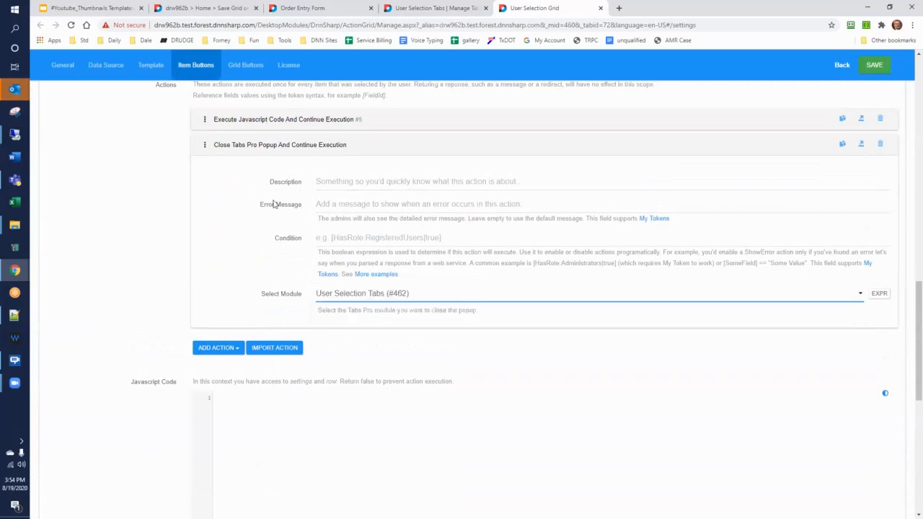
pyautogui.click(276, 147)
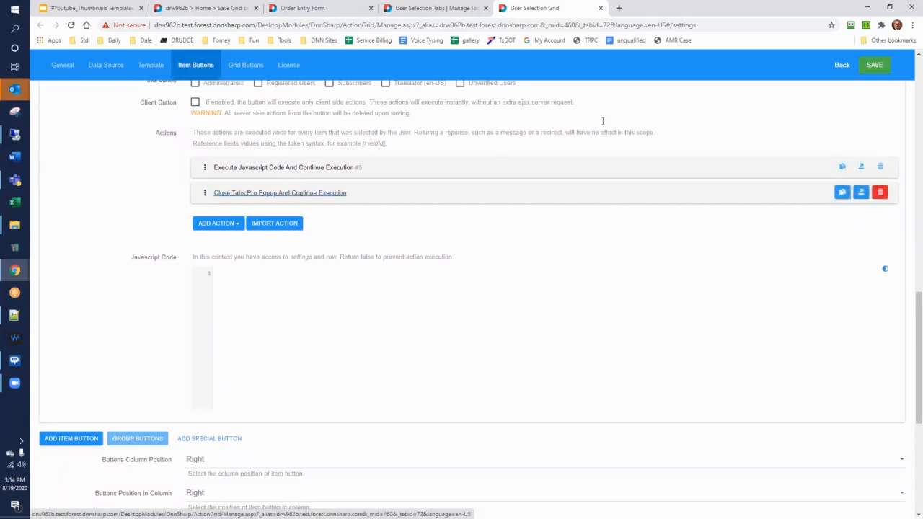
pyautogui.click(876, 66)
# Reload the From Scratch page, open the Lookup User popup, select the first listed user and dismiss the alert.
pyautogui.click(210, 8)
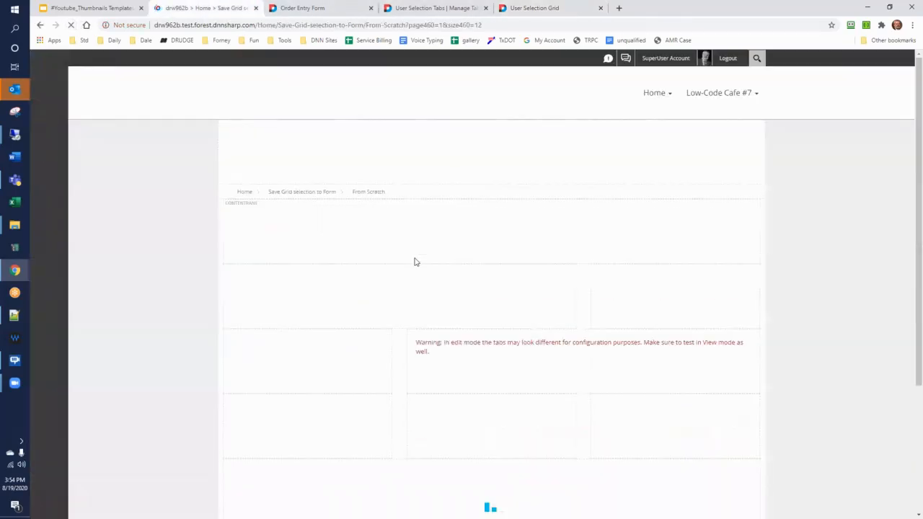
pyautogui.click(396, 321)
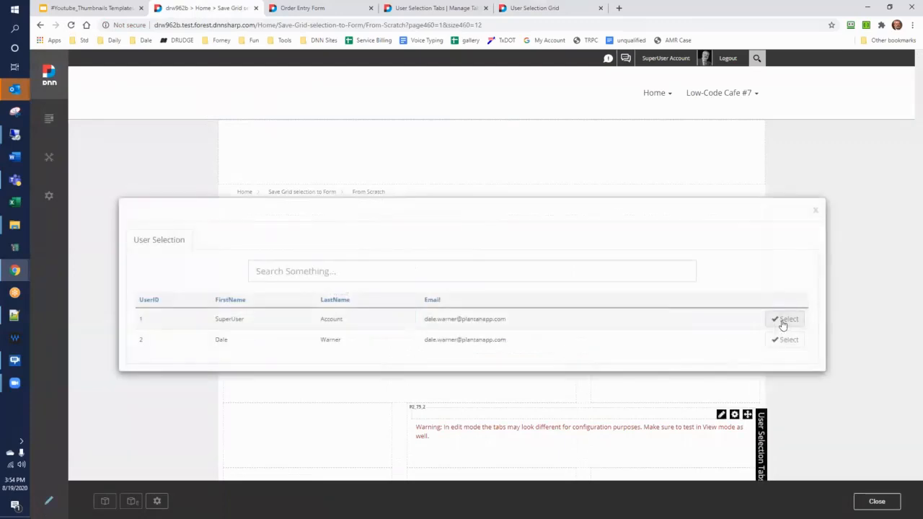
pyautogui.click(785, 320)
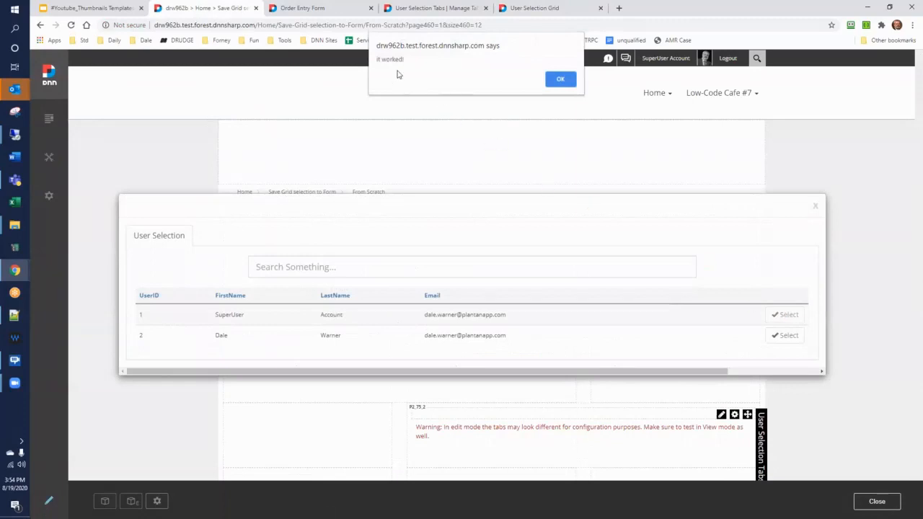
pyautogui.click(555, 80)
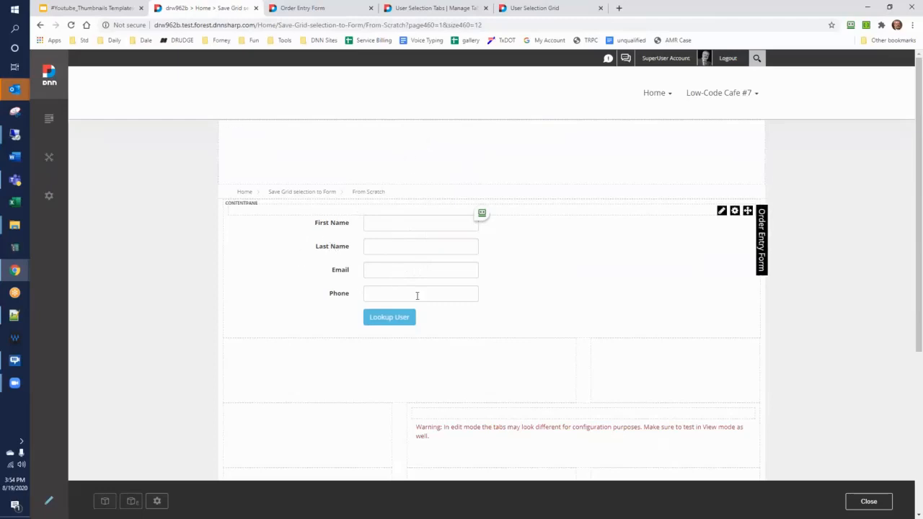
# Examine the First Name field on the From Scratch page and the module ID in the Order Entry Form settings address.
pyautogui.click(388, 223)
pyautogui.click(320, 9)
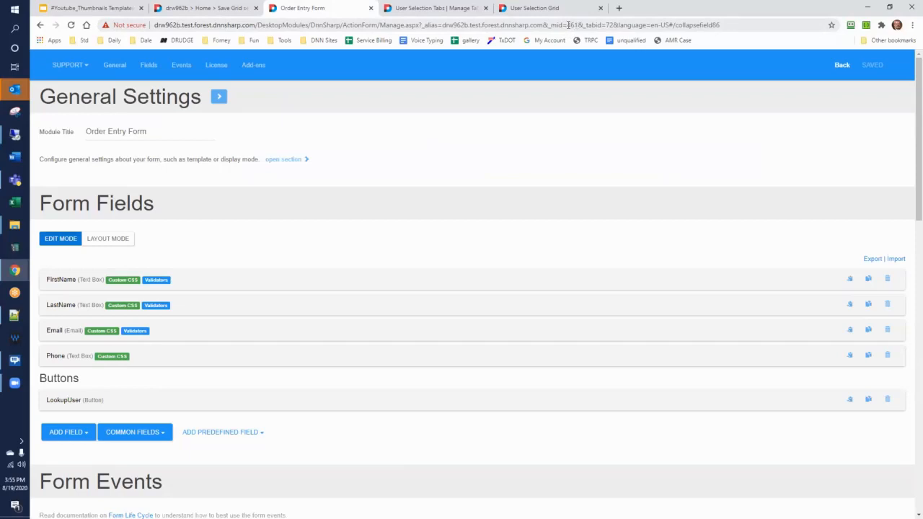
pyautogui.click(182, 8)
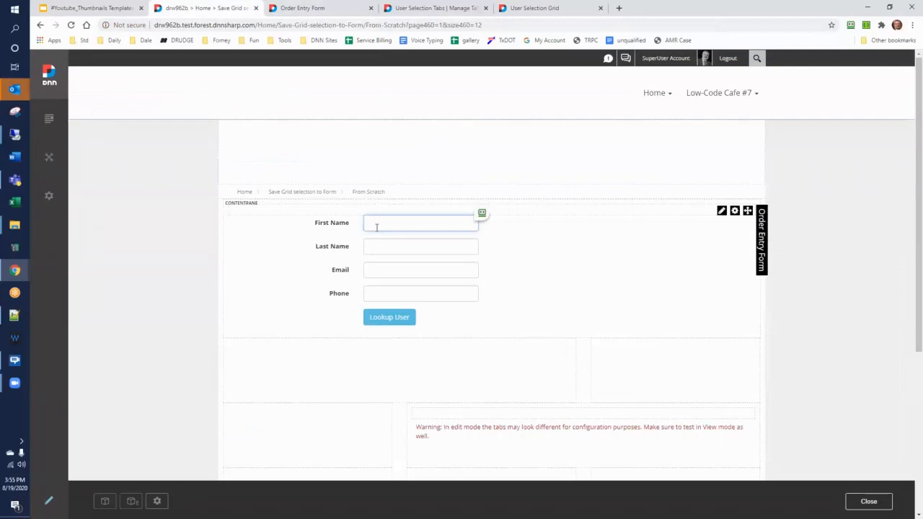
pyautogui.rightClick(378, 225)
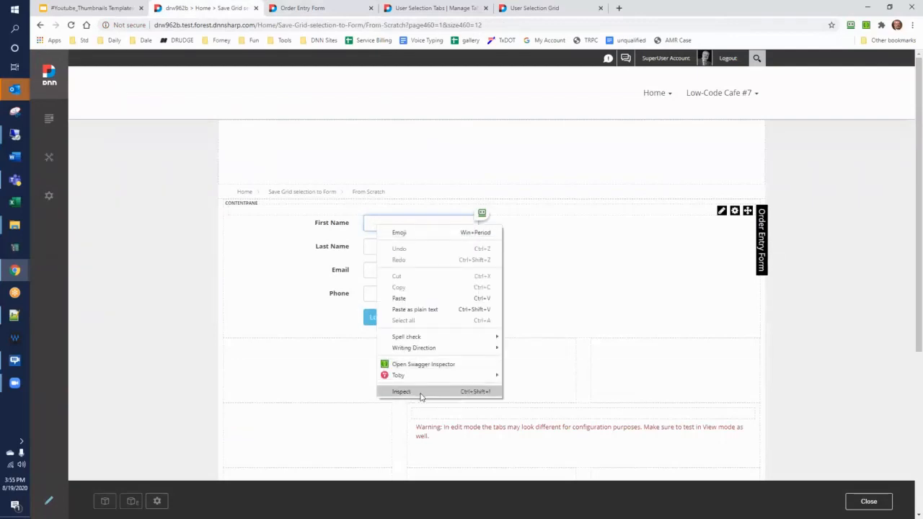
pyautogui.click(272, 335)
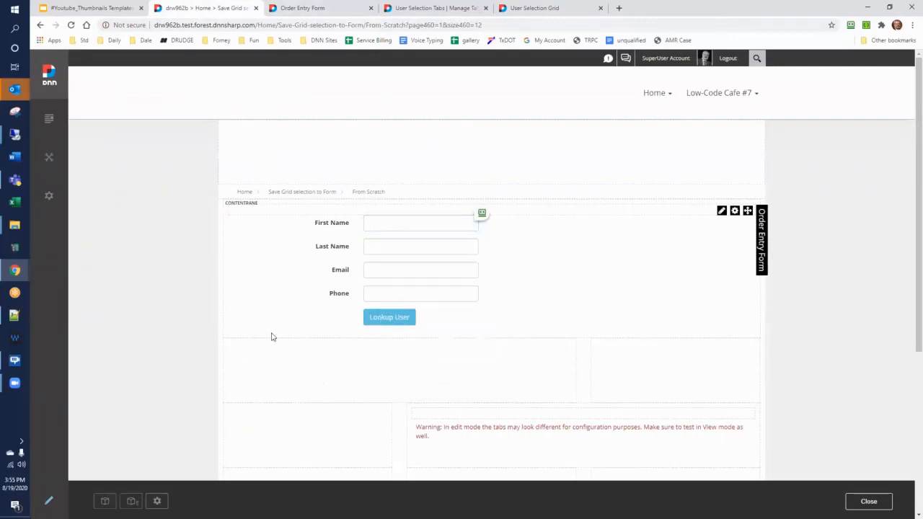
pyautogui.click(309, 8)
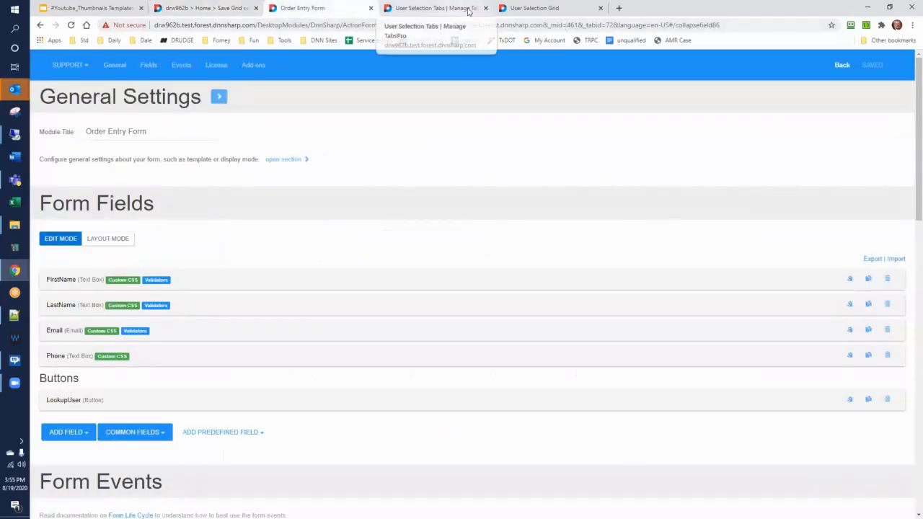
# Reopen the Select item button in the User Selection Grid settings and expand its Execute Javascript Code And Continue Execution action.
pyautogui.click(539, 11)
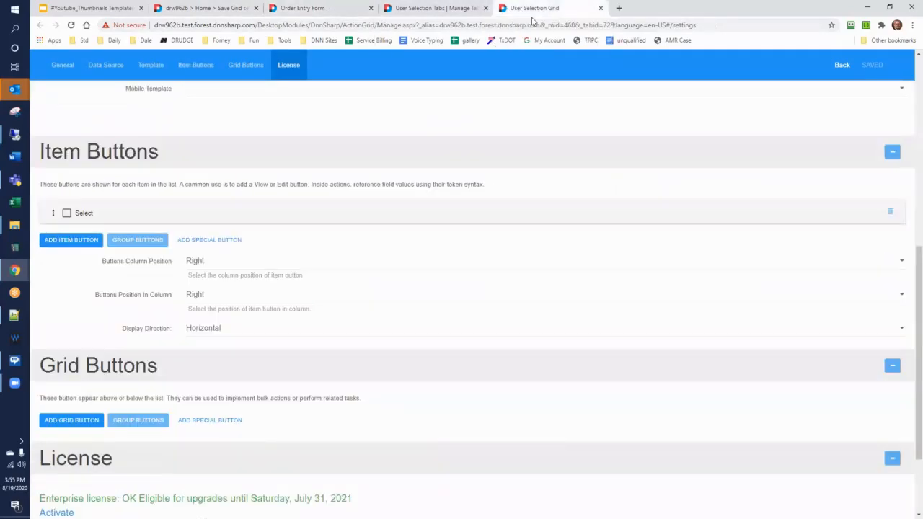
pyautogui.scroll(1, 225, 233)
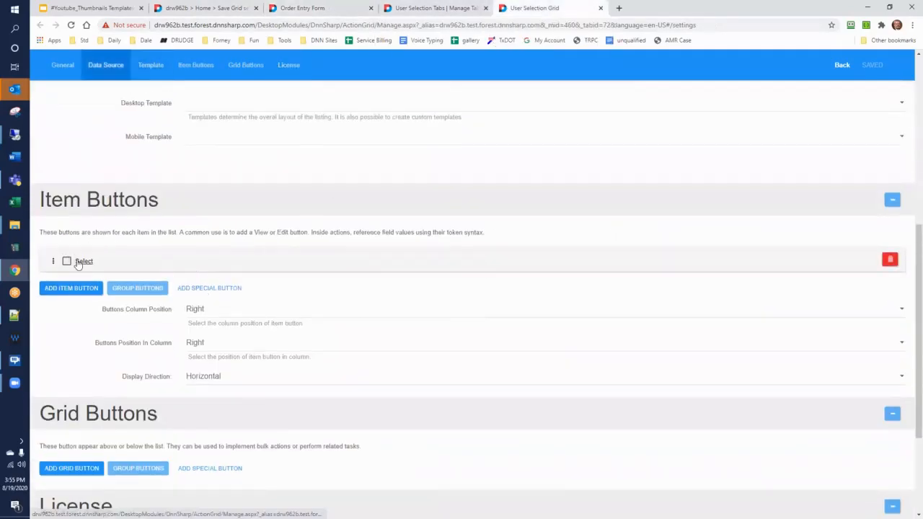
pyautogui.click(74, 262)
pyautogui.scroll(-5, 88, 257)
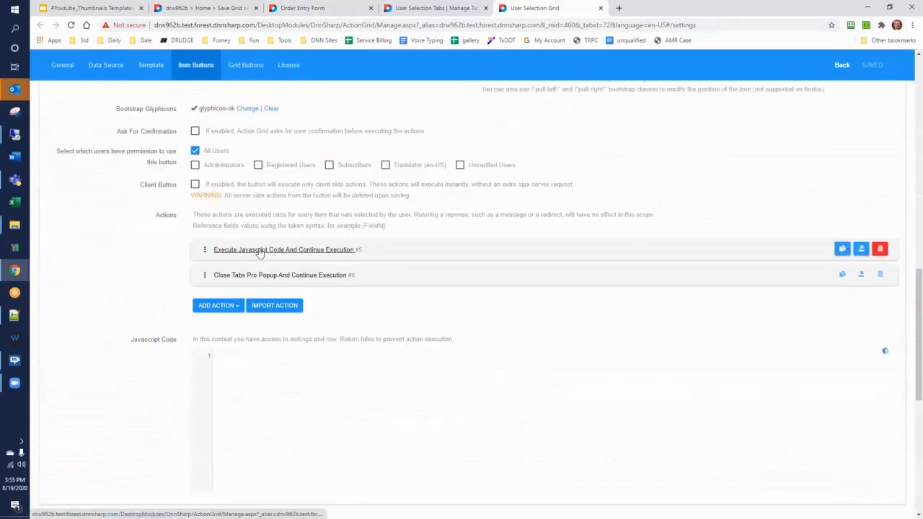
pyautogui.click(259, 249)
pyautogui.scroll(-2, 441, 266)
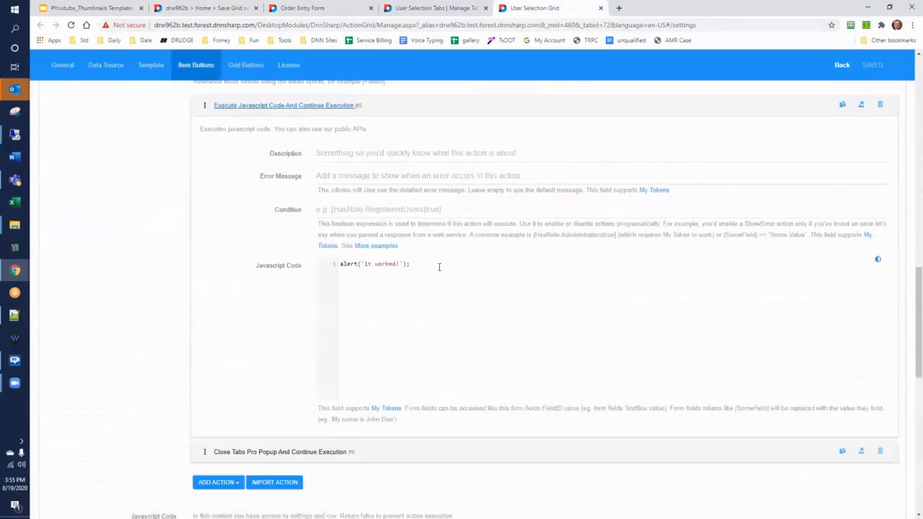
# Replace the alert in the action's JavaScript code with var module = '#dnn458root';.
pyautogui.moveTo(438, 267); pyautogui.dragTo(142, 268)
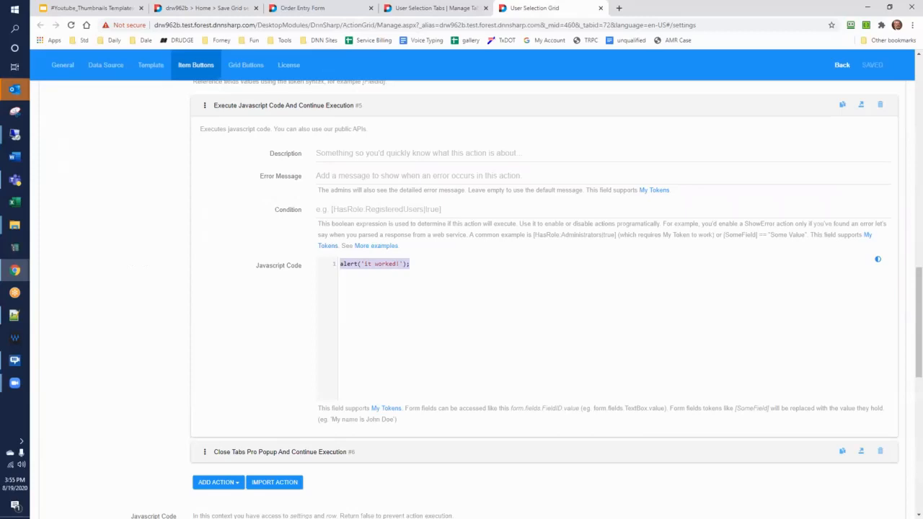
pyautogui.hotkey('alt', 'Tab')
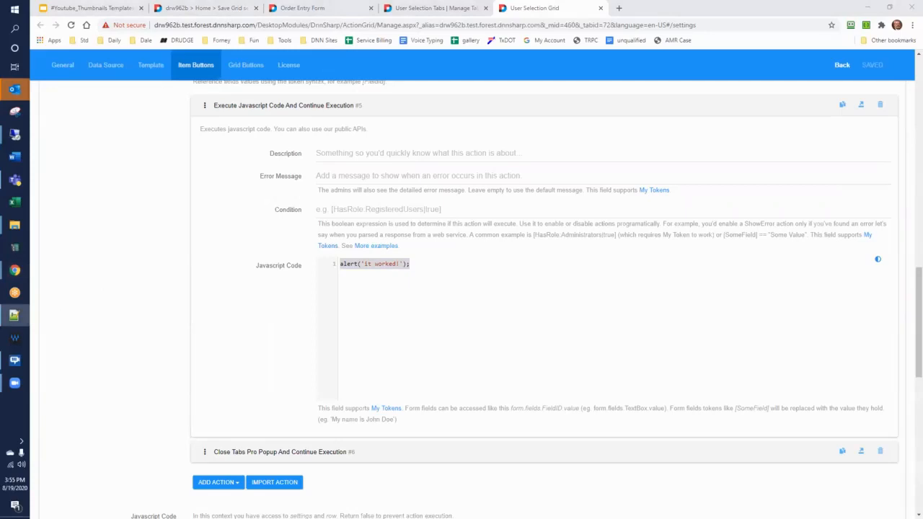
pyautogui.click(422, 303)
pyautogui.hotkey('ctrl', 'a')
pyautogui.write("var module = '#dnn458root';")
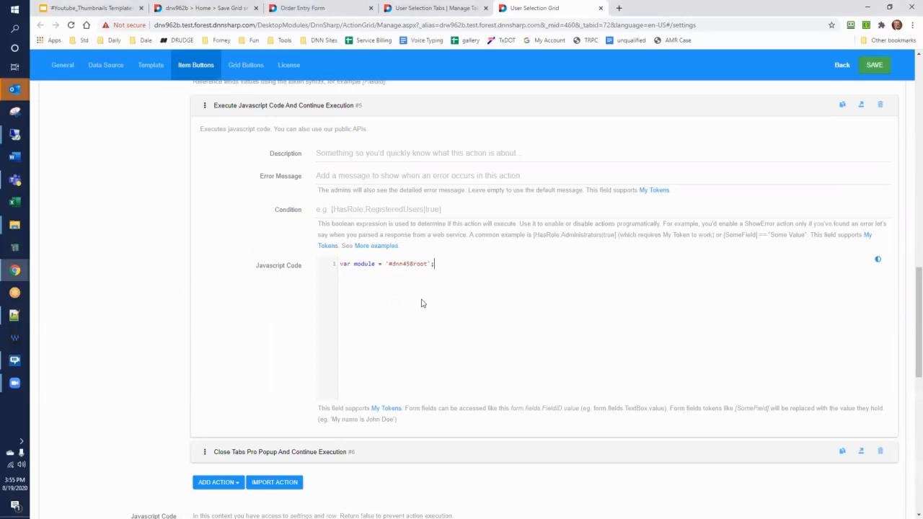
# Change the module reference in the JavaScript variable to '#dnn461root'.
pyautogui.press('Left')
pyautogui.press('Left')
pyautogui.press('Left')
pyautogui.press('Left')
pyautogui.press('Left')
pyautogui.press('BackSpace')
pyautogui.press('BackSpace')
pyautogui.write('61')
pyautogui.press('End')
# Below the variable, add the code line angular.element($(module)).scope().form.fields.FirstName.value = '[FirstName]';.
pyautogui.hotkey('alt', 'Tab')
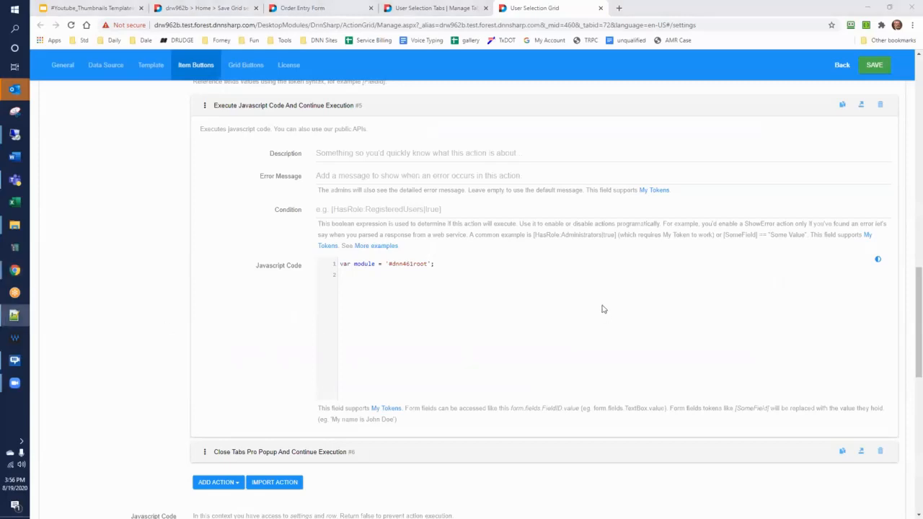
pyautogui.click(464, 300)
pyautogui.press('Return')
pyautogui.write("angular.element($(module)).scope().form.fields.FirstName.value = '[FirstName]';")
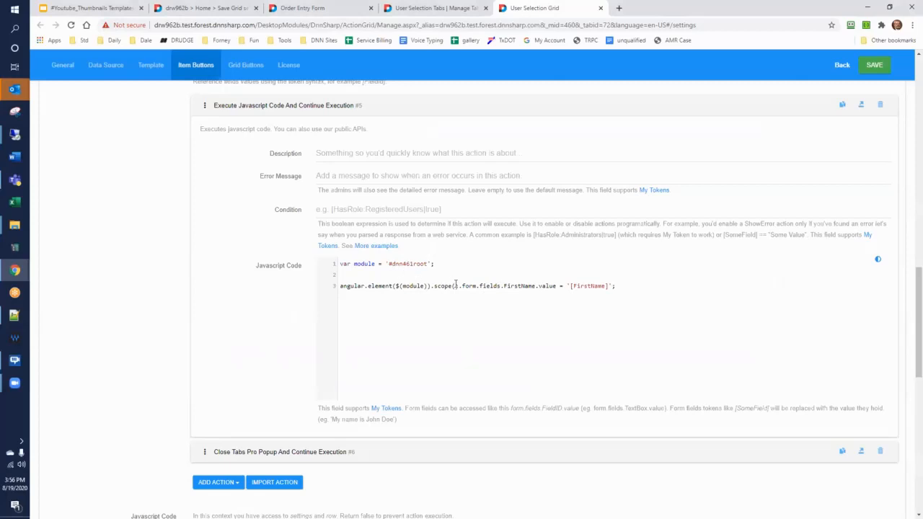
# Compare the FirstName field and token in the code with the FirstName field in the grid's data source.
pyautogui.moveTo(501, 286); pyautogui.dragTo(538, 288)
pyautogui.click(571, 286)
pyautogui.scroll(20, 39, 251)
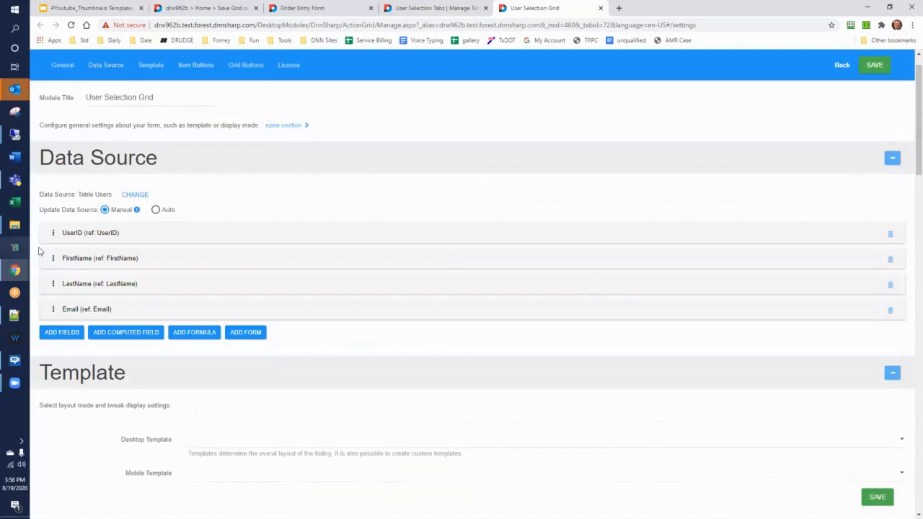
pyautogui.click(85, 260)
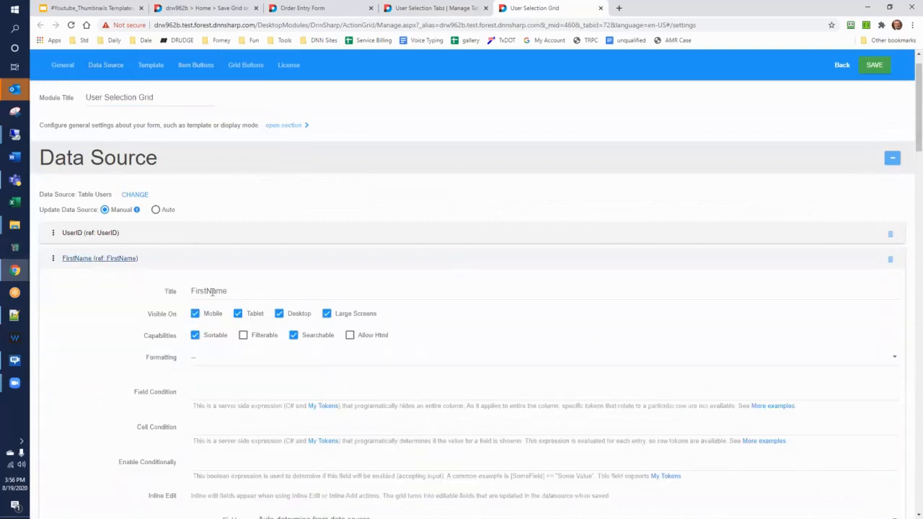
pyautogui.click(130, 259)
pyautogui.scroll(-5, 161, 263)
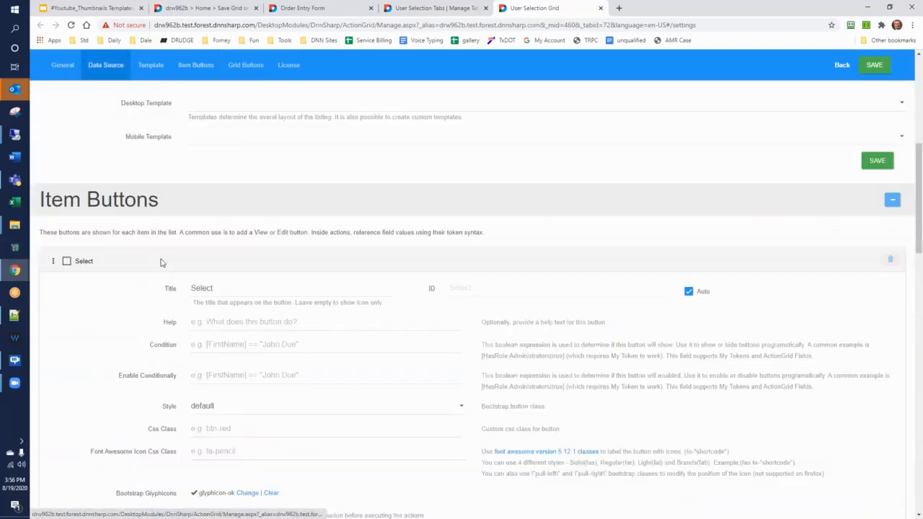
pyautogui.scroll(-10, 160, 263)
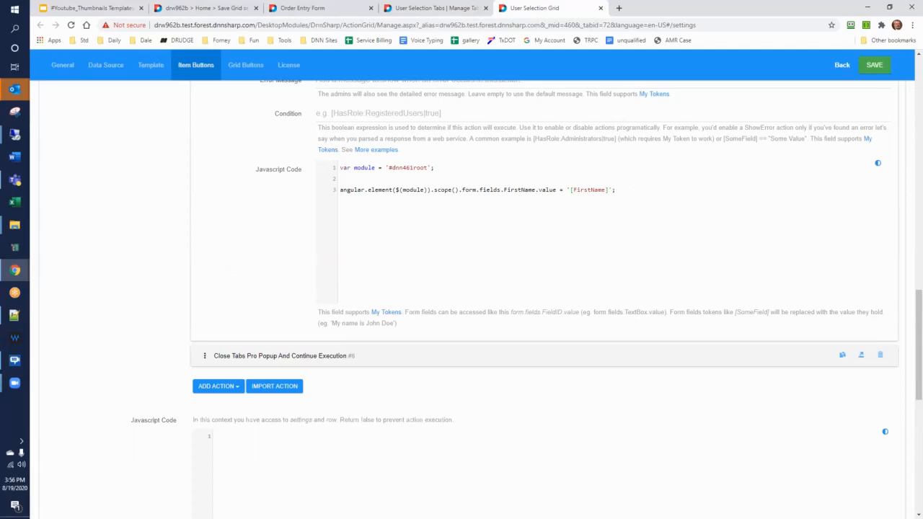
# Add matching code lines that set the form's LastName value to '[LastName]' and its Email value to '[Email]'.
pyautogui.hotkey('alt', 'Tab')
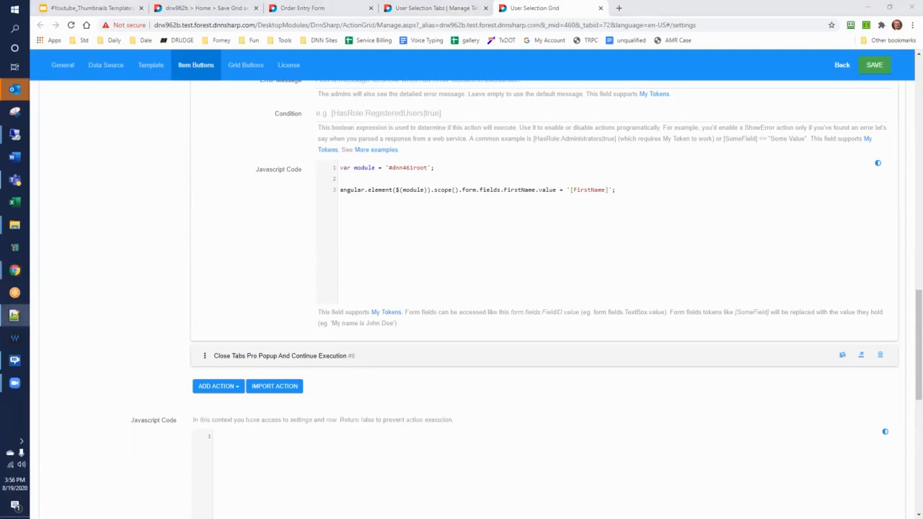
pyautogui.click(489, 235)
pyautogui.press('Return')
pyautogui.write("angular.element($(module)).scope().form.fields.LastName.value = '[LastName]'; angular.element($(module)).scope().form.fields.Email.value = '[Email]';")
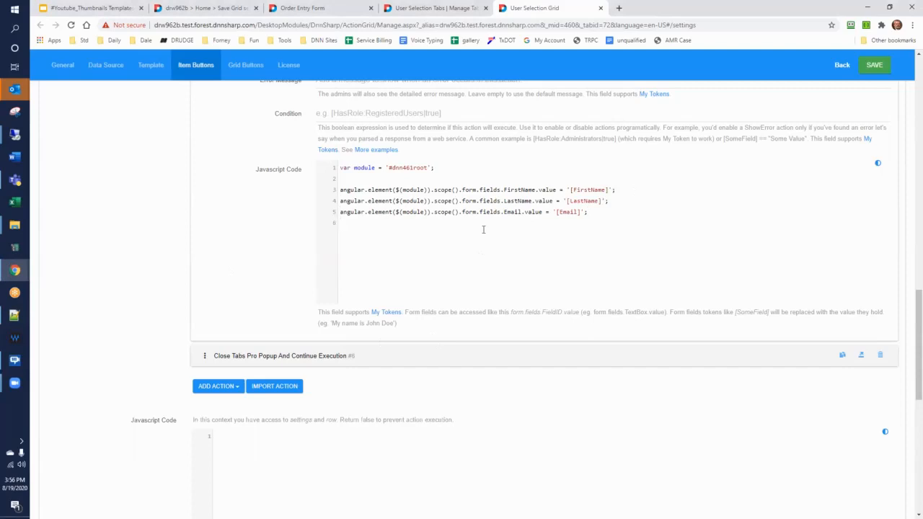
# Finish the script with angular.element($(module)).scope().$apply(); and save the grid settings.
pyautogui.hotkey('alt', 'Tab')
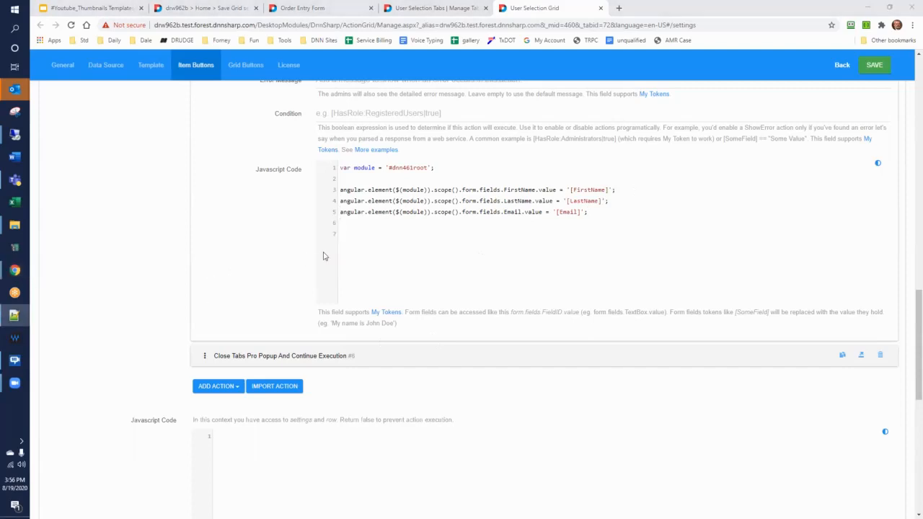
pyautogui.click(361, 233)
pyautogui.write('angular.element($(module)).scope().$apply();')
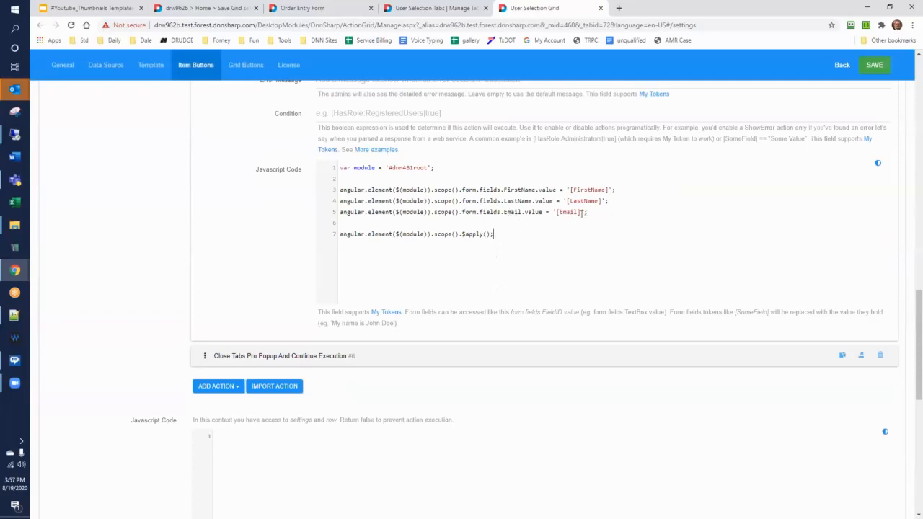
pyautogui.click(870, 69)
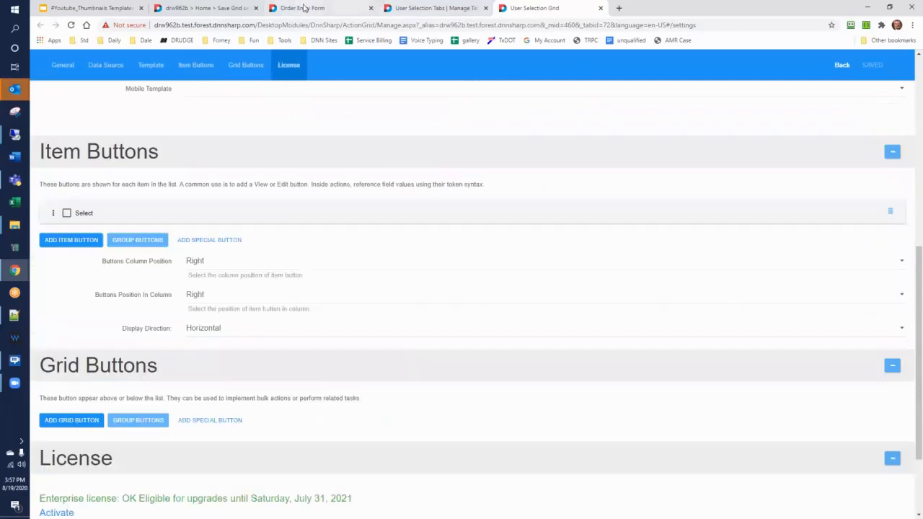
# Reload the From Scratch page and test Lookup User by selecting the second listed user, followed by the first listed user.
pyautogui.click(301, 8)
pyautogui.click(189, 8)
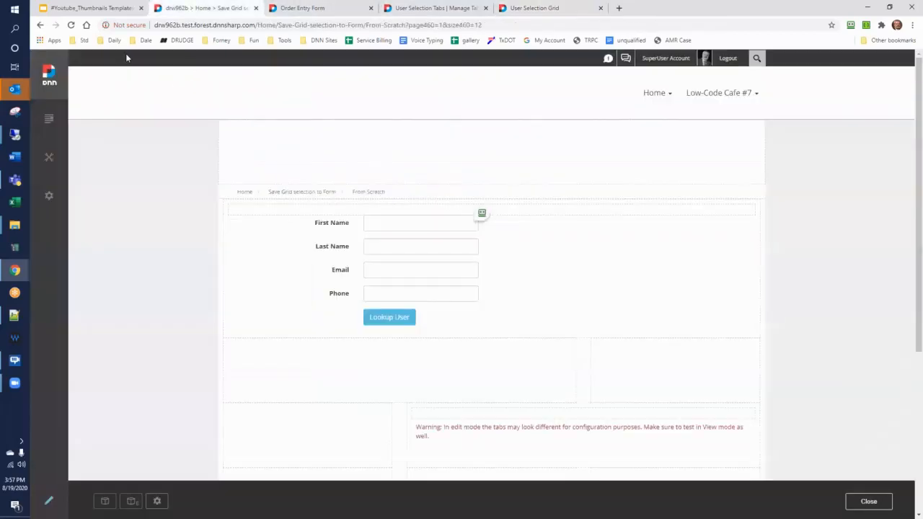
pyautogui.click(71, 25)
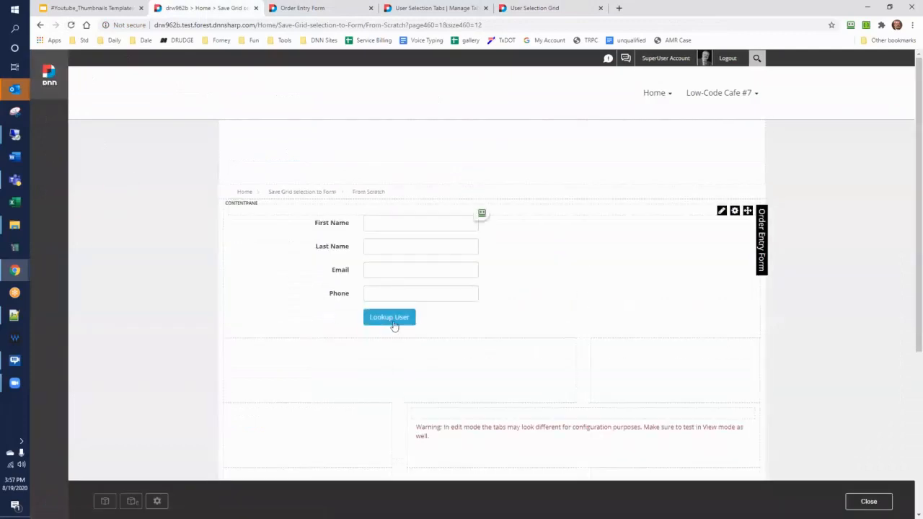
pyautogui.click(393, 320)
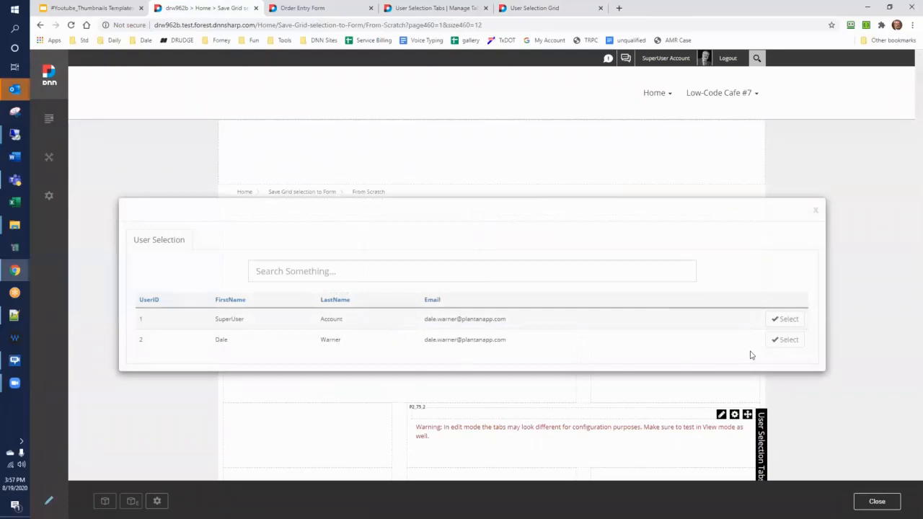
pyautogui.click(785, 341)
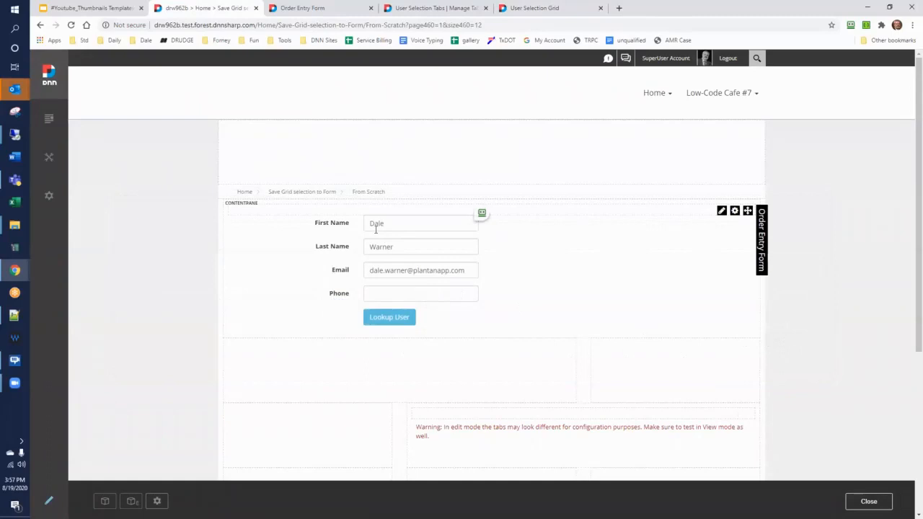
pyautogui.click(380, 319)
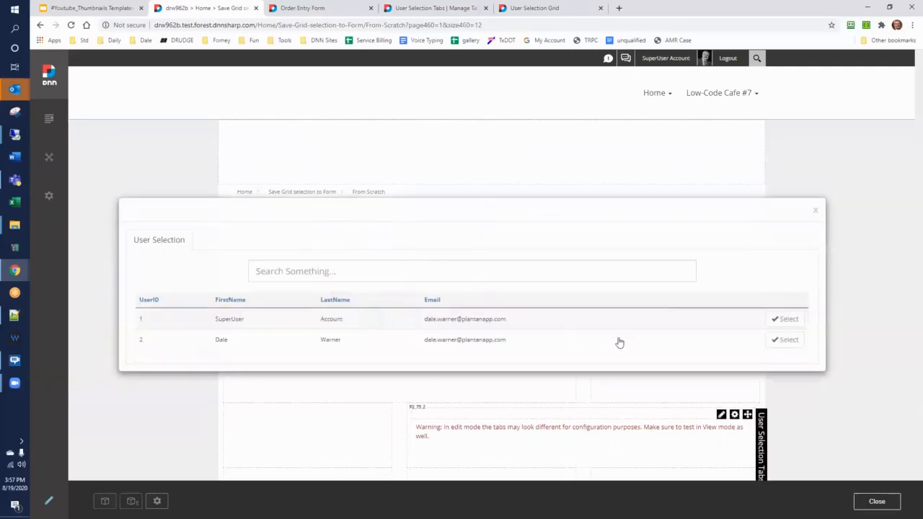
pyautogui.click(788, 319)
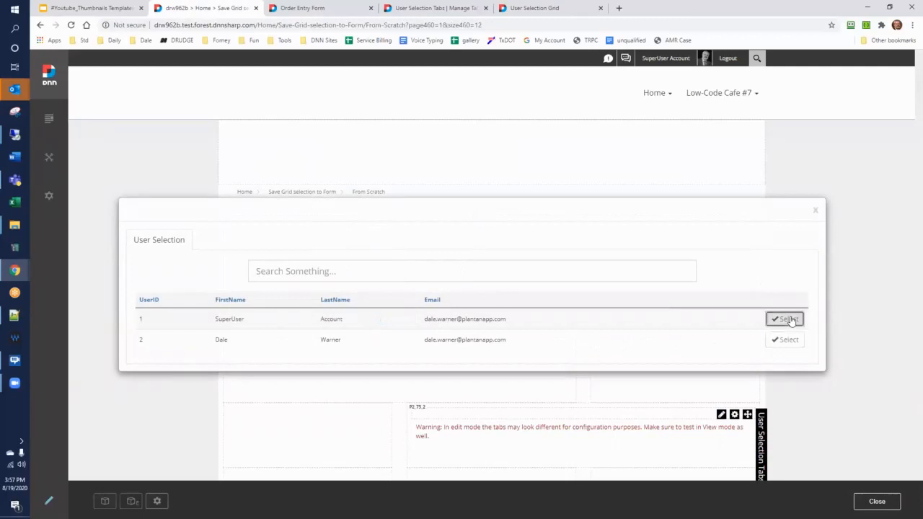